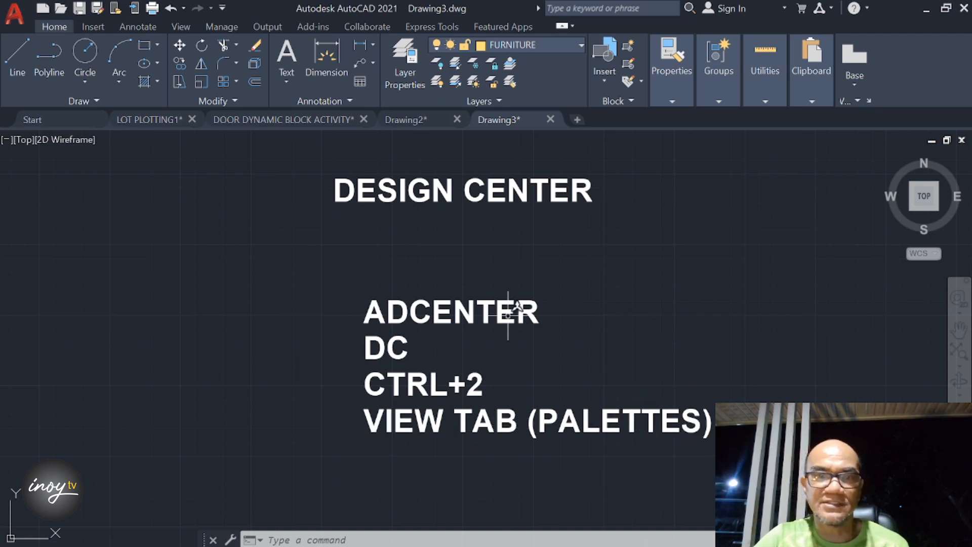
- Open the DesignCenter palette and close it again
{"action": "left_click", "coordinate": [179, 27]}
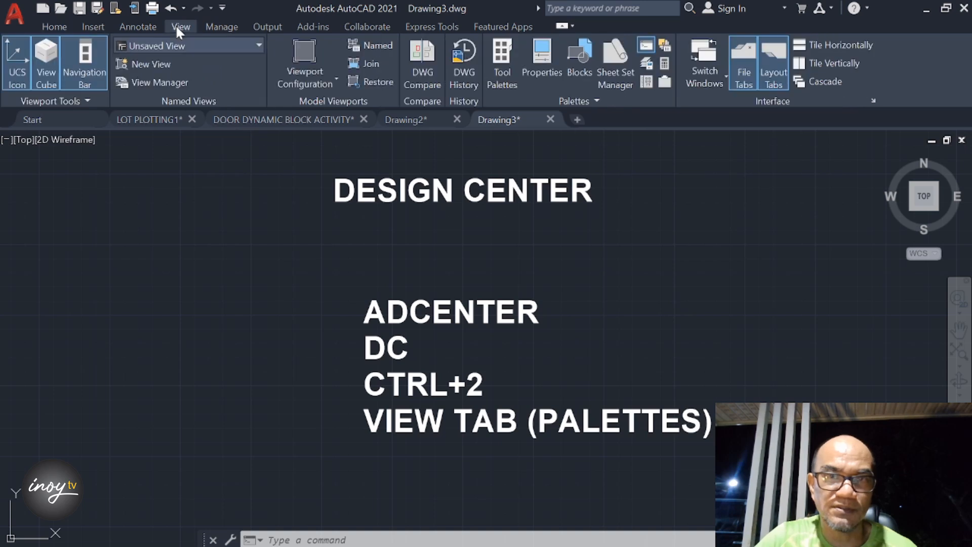
{"action": "left_click", "coordinate": [649, 83]}
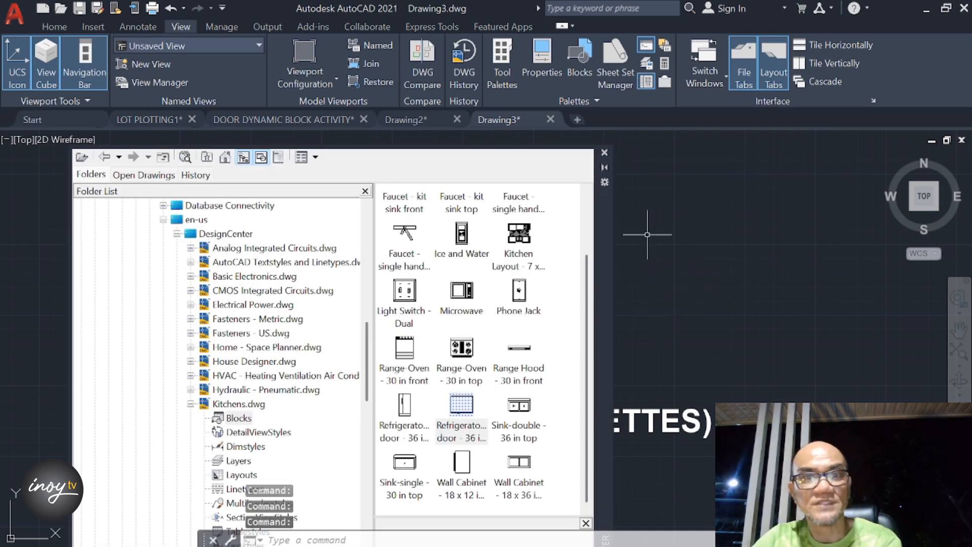
{"action": "left_click", "coordinate": [605, 152]}
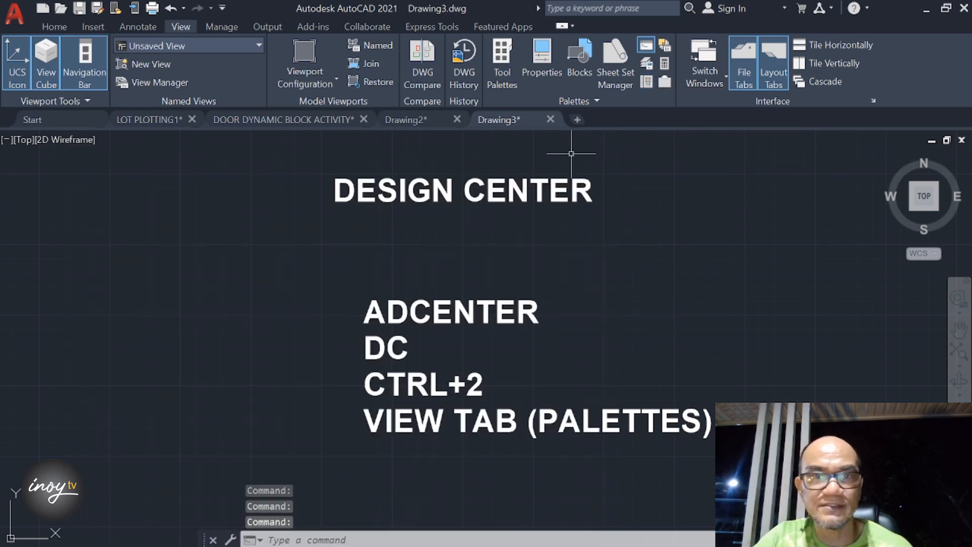
- Make FURNITURE the current layer
{"action": "left_click", "coordinate": [61, 29]}
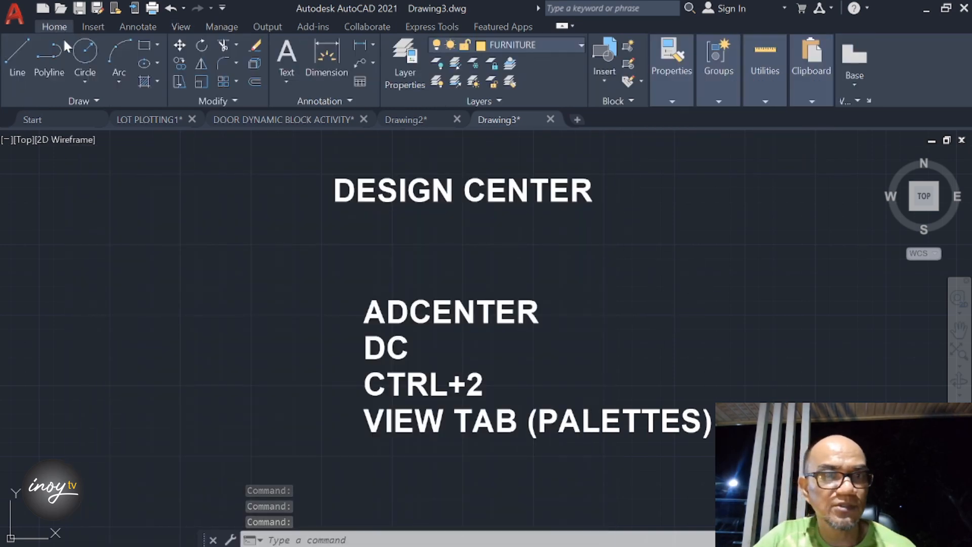
{"action": "left_click", "coordinate": [569, 44]}
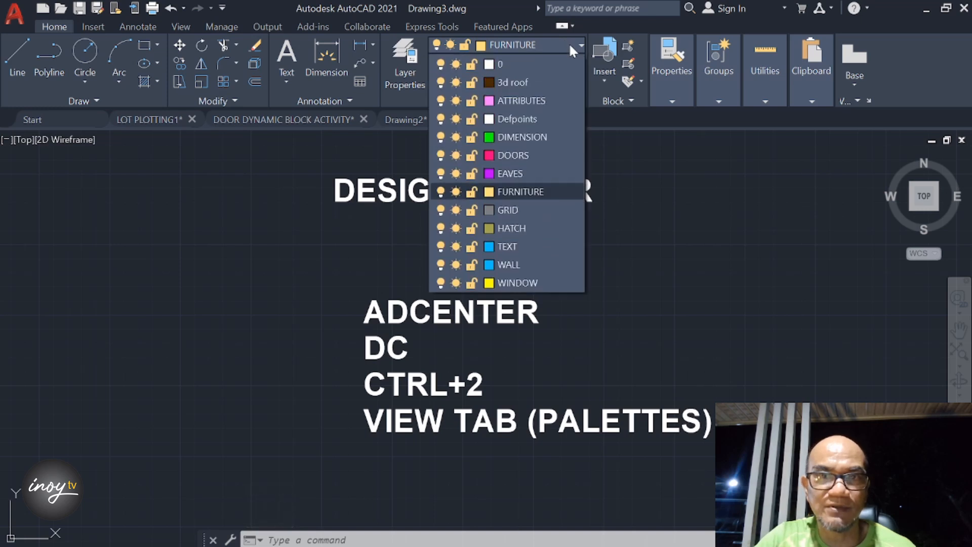
{"action": "left_click", "coordinate": [531, 191]}
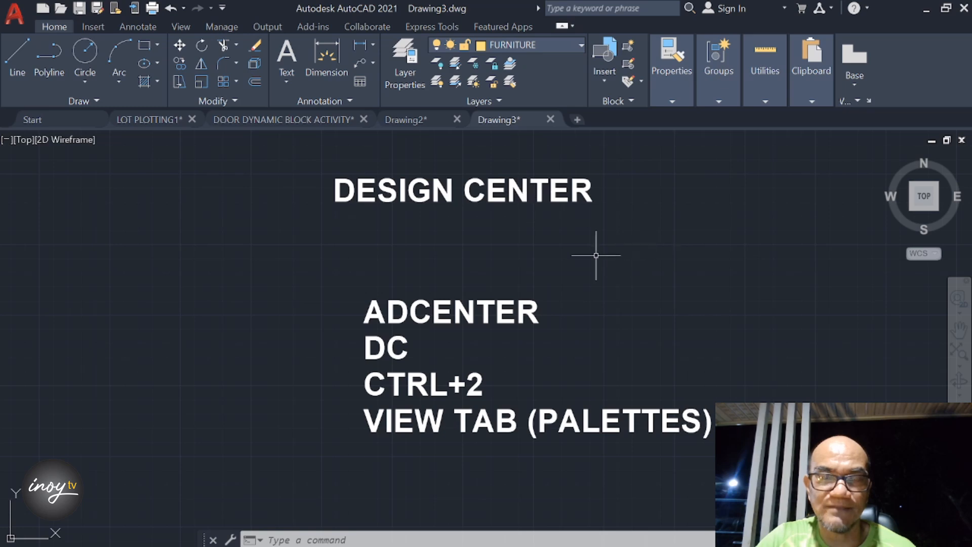
- Go to the house floor plan in the drawing and open the DesignCenter palette
{"action": "scroll", "coordinate": [548, 267], "scroll_direction": "down", "scroll_amount": 3}
{"action": "mouse_move", "coordinate": [549, 267]}
{"action": "middle_mouse_down"}
{"action": "mouse_move", "coordinate": [514, 302]}
{"action": "mouse_move", "coordinate": [417, 320]}
{"action": "mouse_move", "coordinate": [482, 337]}
{"action": "mouse_move", "coordinate": [445, 284]}
{"action": "mouse_move", "coordinate": [464, 249]}
{"action": "mouse_move", "coordinate": [418, 253]}
{"action": "middle_mouse_up"}
{"action": "scroll", "coordinate": [416, 320], "scroll_direction": "down", "scroll_amount": 3}
{"action": "scroll", "coordinate": [441, 272], "scroll_direction": "up", "scroll_amount": 3}
{"action": "scroll", "coordinate": [441, 272], "scroll_direction": "up", "scroll_amount": 2}
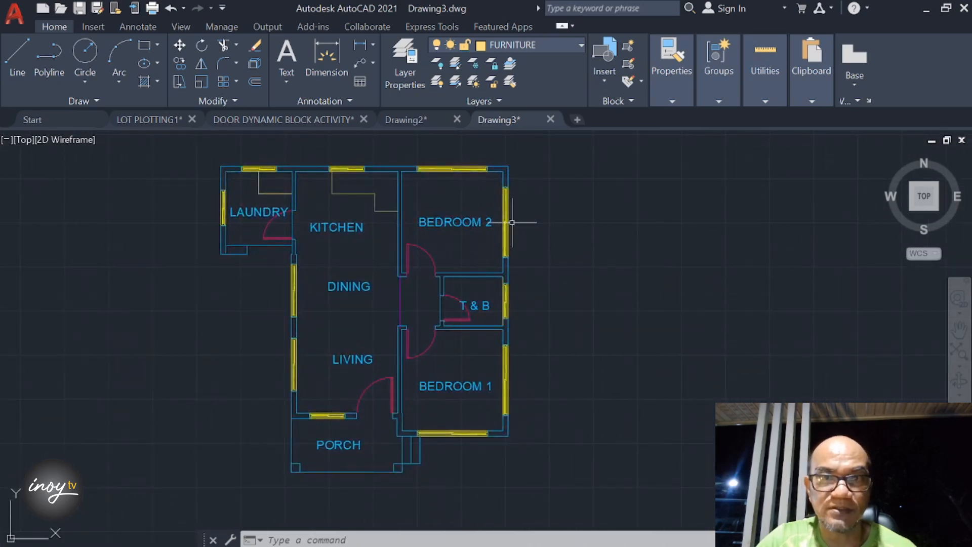
{"action": "left_click", "coordinate": [184, 26]}
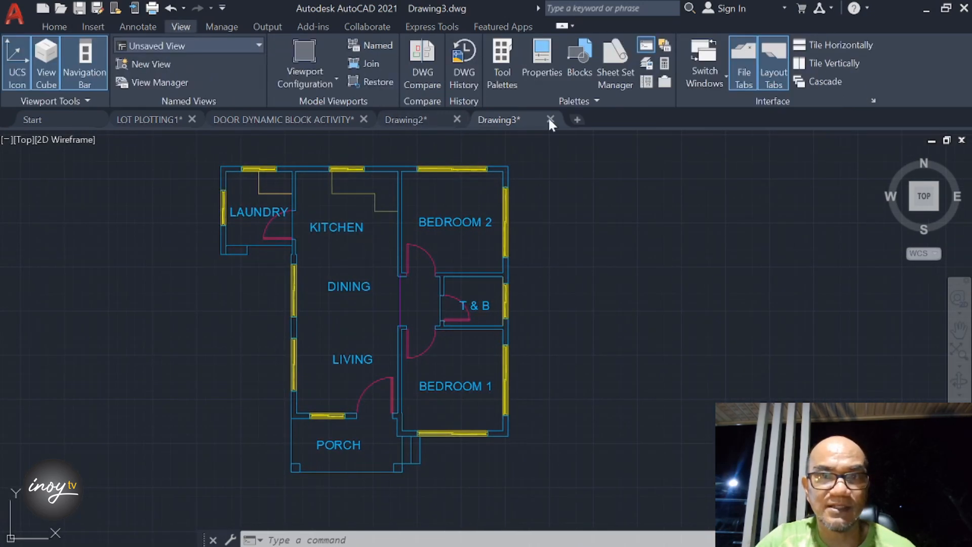
{"action": "left_click", "coordinate": [646, 81]}
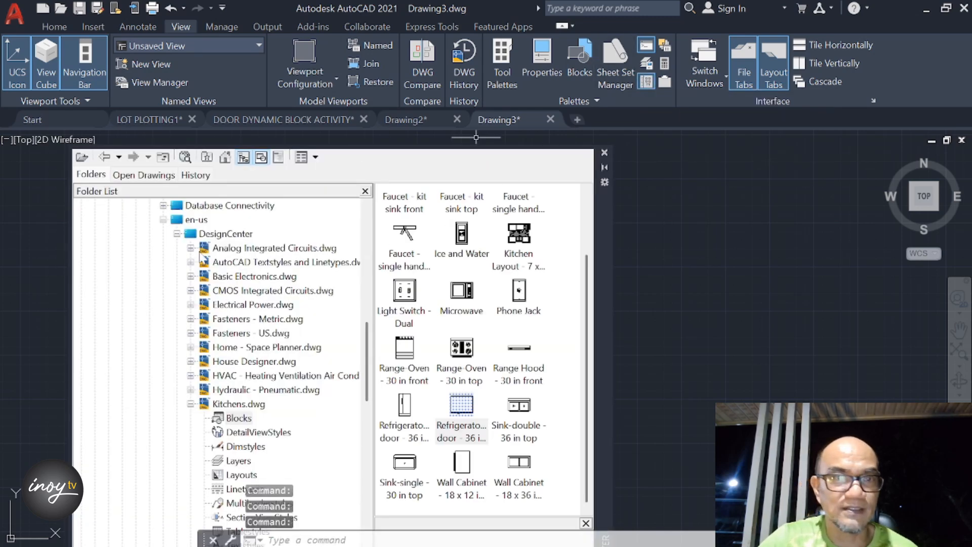
- Collapse the DesignCenter, en-us and Sample folders in the folder list
{"action": "left_click", "coordinate": [177, 235]}
{"action": "left_click", "coordinate": [164, 221]}
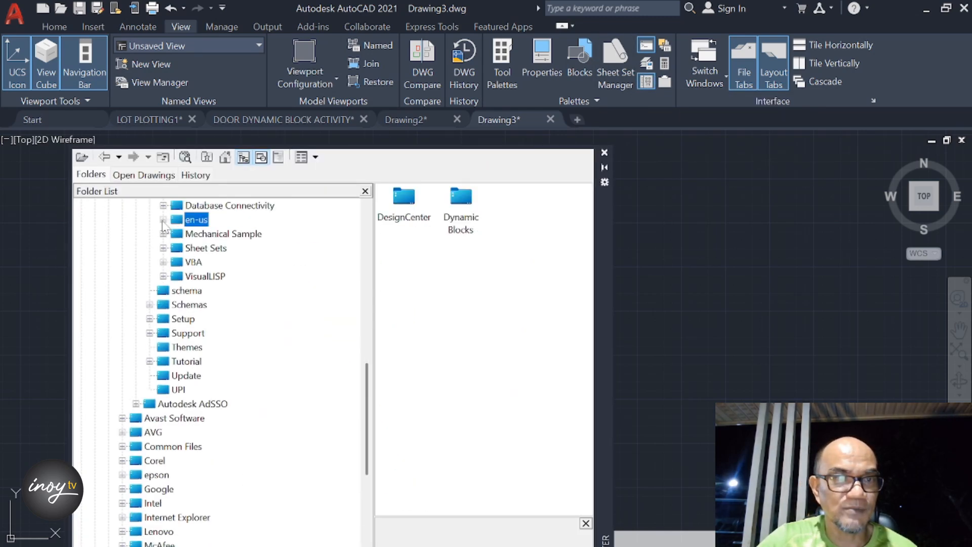
{"action": "scroll", "coordinate": [158, 279], "scroll_direction": "up", "scroll_amount": 2}
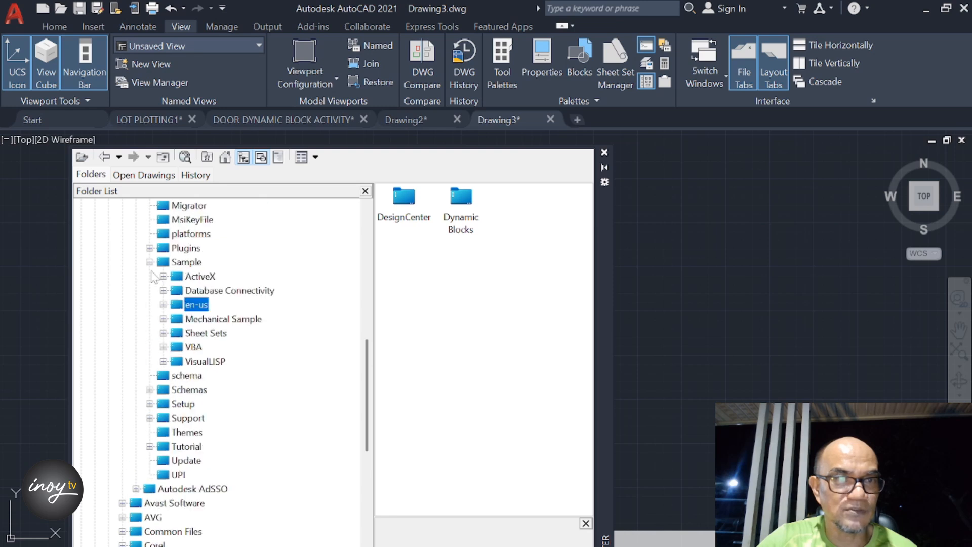
{"action": "left_click", "coordinate": [149, 262]}
{"action": "scroll", "coordinate": [151, 270], "scroll_direction": "up", "scroll_amount": 3}
{"action": "scroll", "coordinate": [155, 282], "scroll_direction": "up", "scroll_amount": 7}
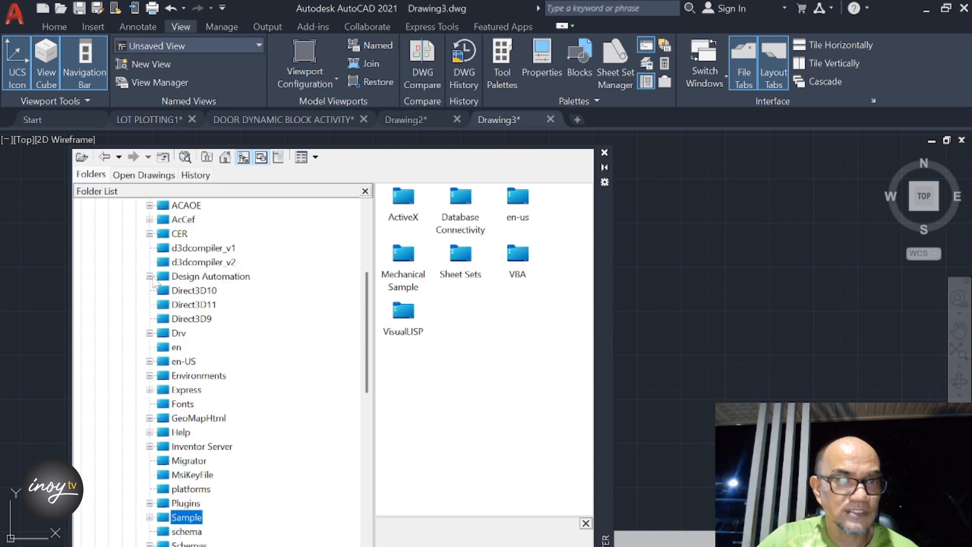
- Collapse the AutoCAD 2021, Autodesk, Program Files, System (C:) and This PC folders, and move the palette away from the drawing's left side
{"action": "left_click", "coordinate": [136, 361]}
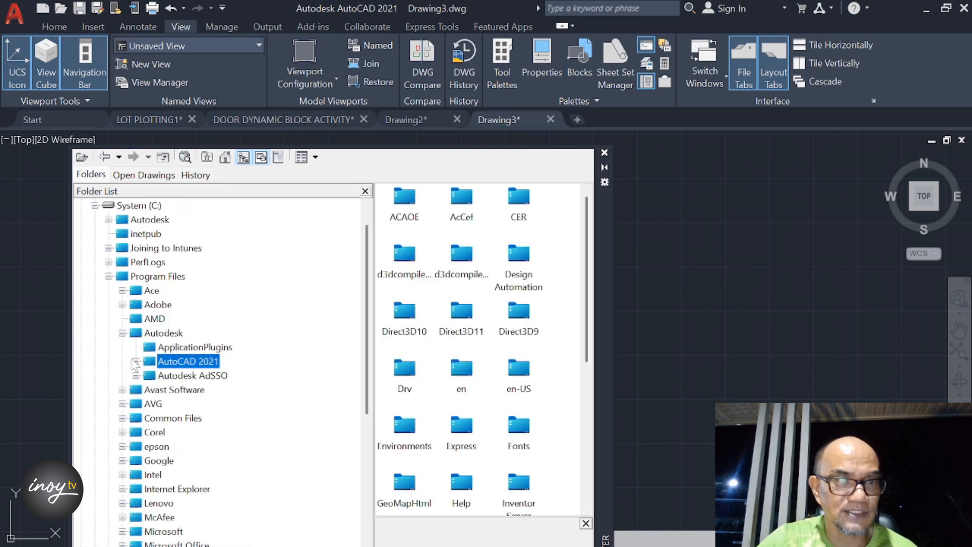
{"action": "left_click", "coordinate": [122, 333]}
{"action": "left_click", "coordinate": [109, 277]}
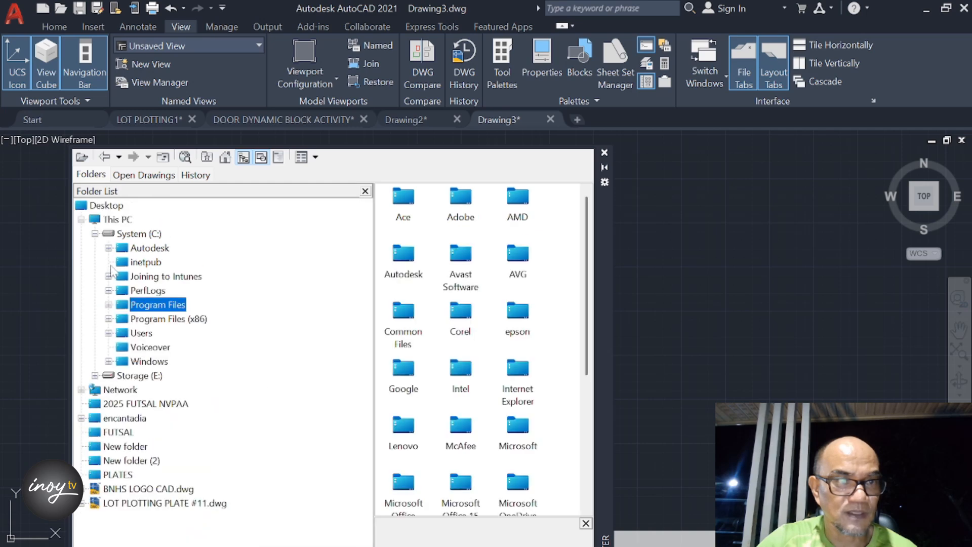
{"action": "left_click", "coordinate": [95, 233]}
{"action": "left_click", "coordinate": [81, 219]}
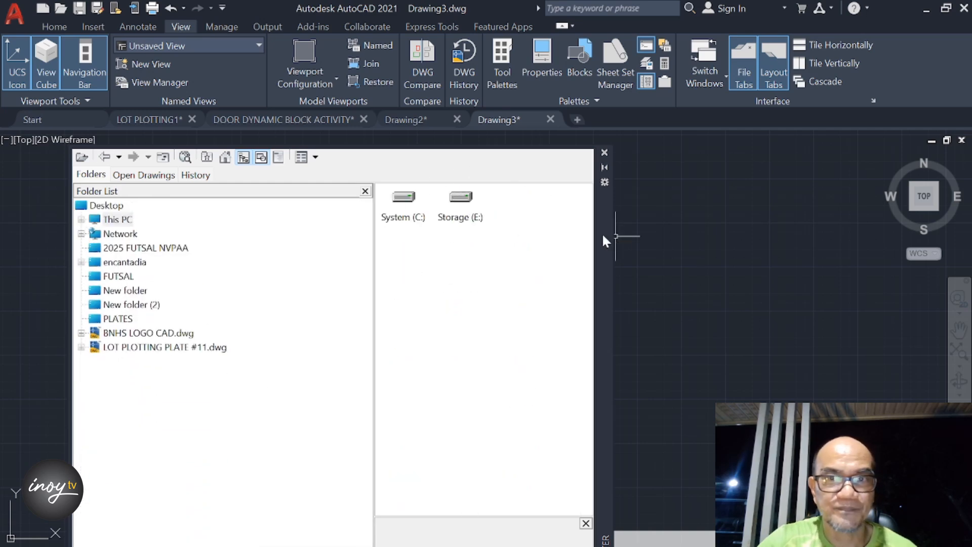
{"action": "left_click_drag", "start_coordinate": [603, 232], "coordinate": [743, 175]}
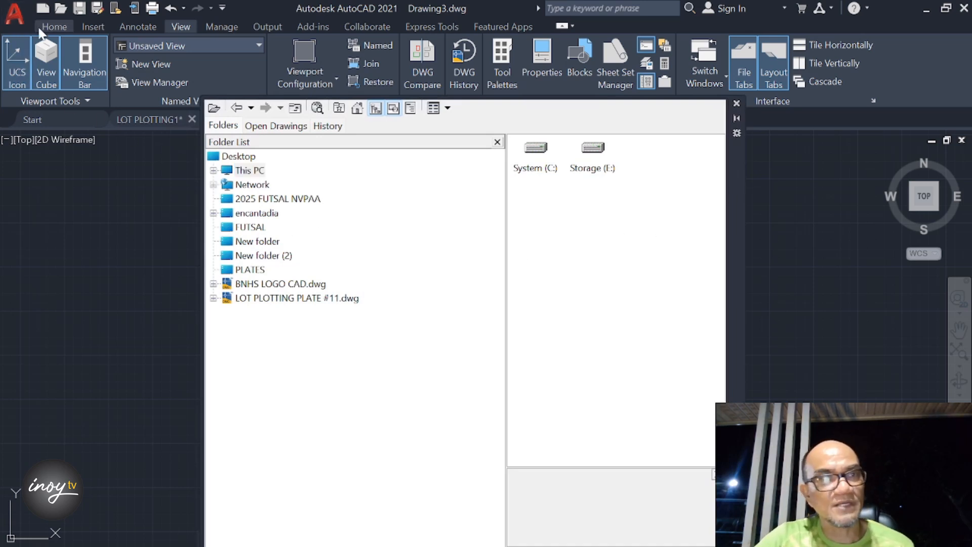
{"action": "left_click", "coordinate": [52, 26]}
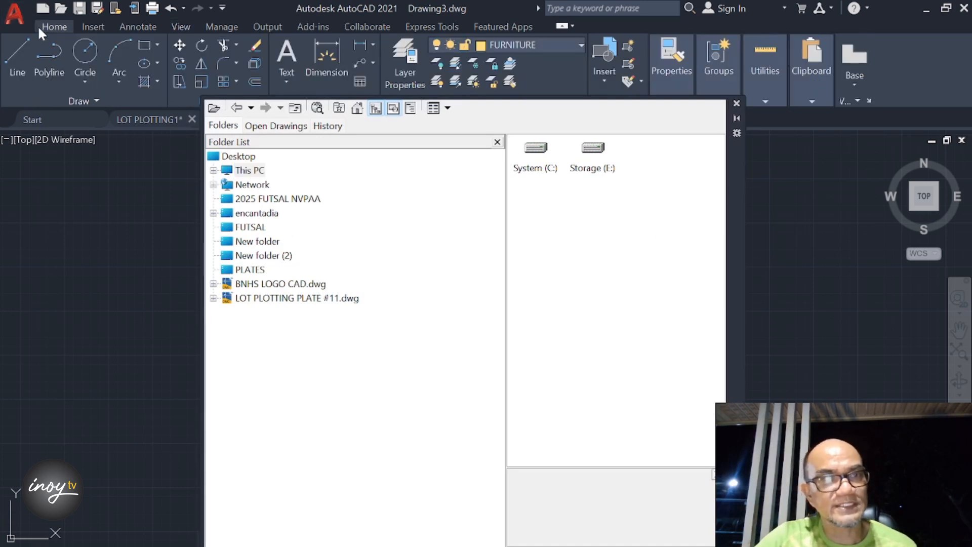
- Expand the folder tree along This PC > System (C:) > Program Files > Autodesk > AutoCAD 2021
{"action": "left_click", "coordinate": [213, 171]}
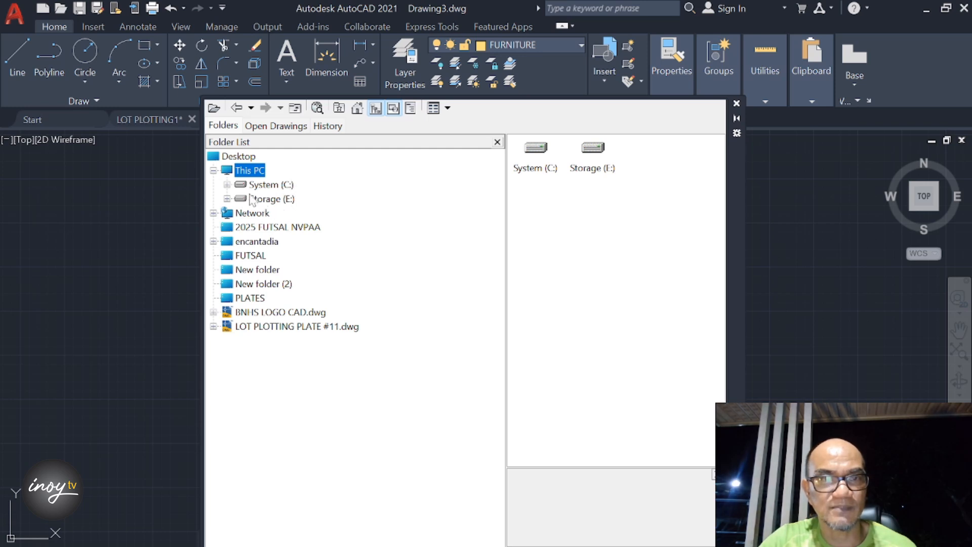
{"action": "left_click", "coordinate": [228, 185]}
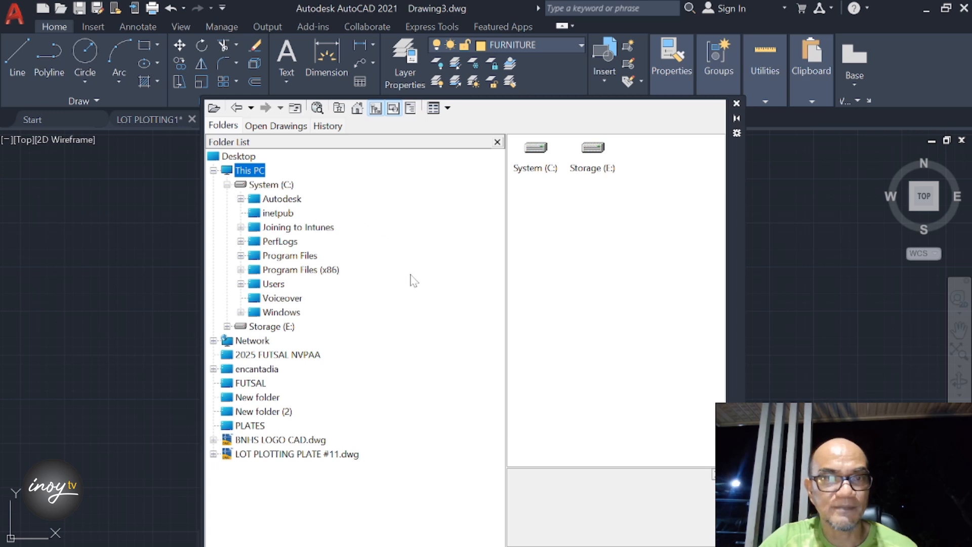
{"action": "left_click", "coordinate": [241, 255]}
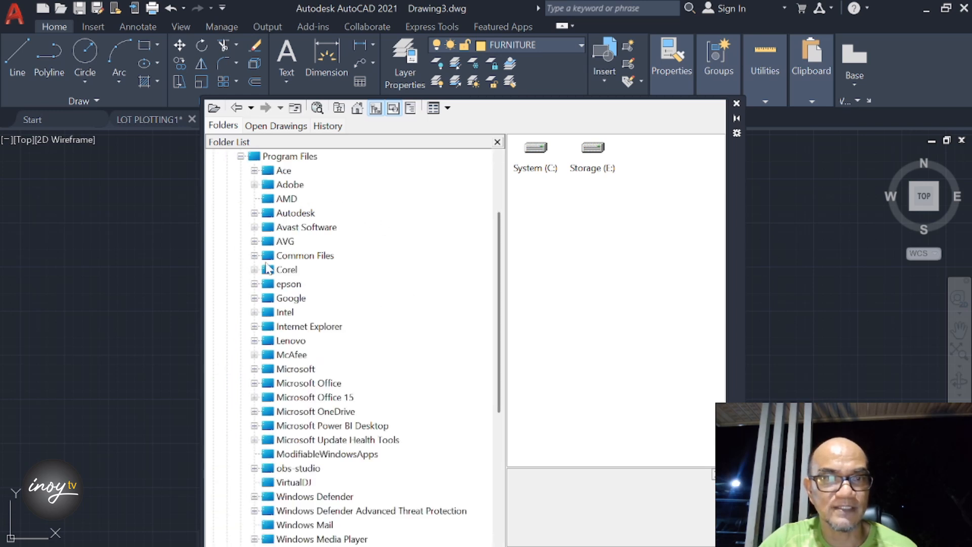
{"action": "left_click", "coordinate": [255, 213]}
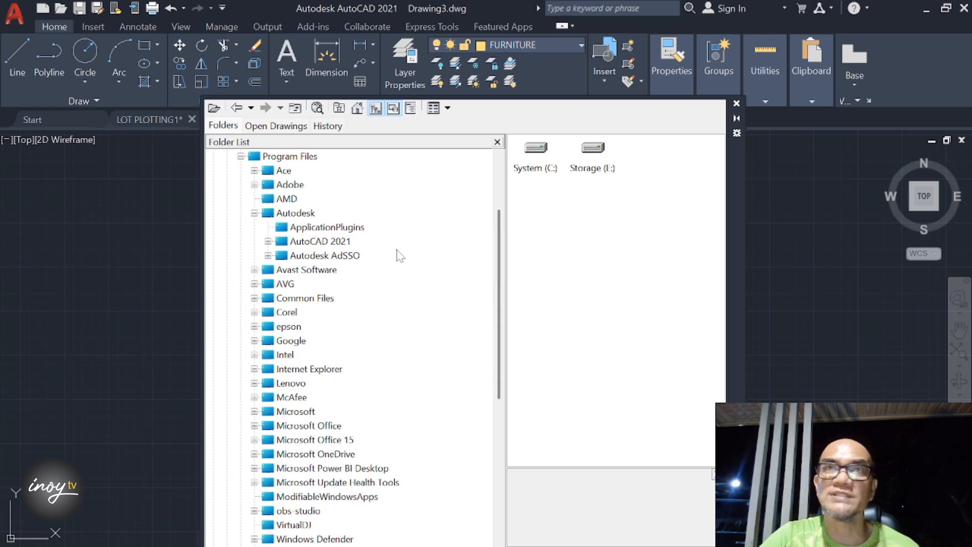
{"action": "left_click", "coordinate": [268, 241]}
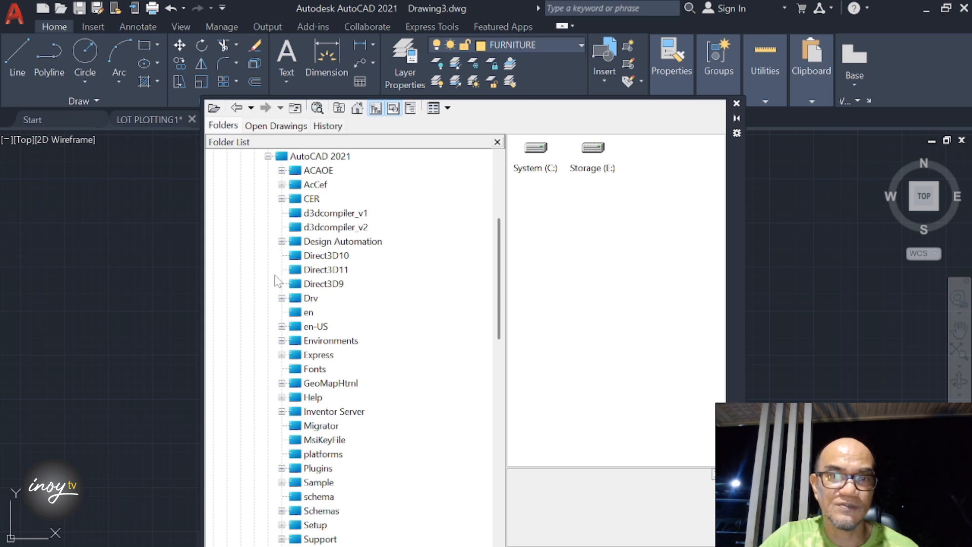
- Expand Sample > en-us > DesignCenter within the AutoCAD 2021 folder and show the blocks of Home - Space Planner.dwg
{"action": "scroll", "coordinate": [278, 279], "scroll_direction": "down", "scroll_amount": 1}
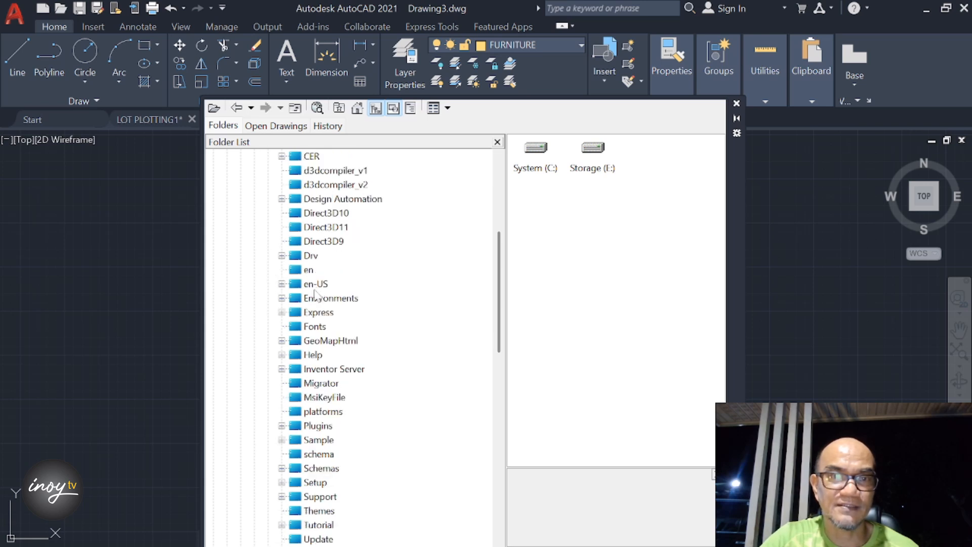
{"action": "scroll", "coordinate": [311, 315], "scroll_direction": "down", "scroll_amount": 2}
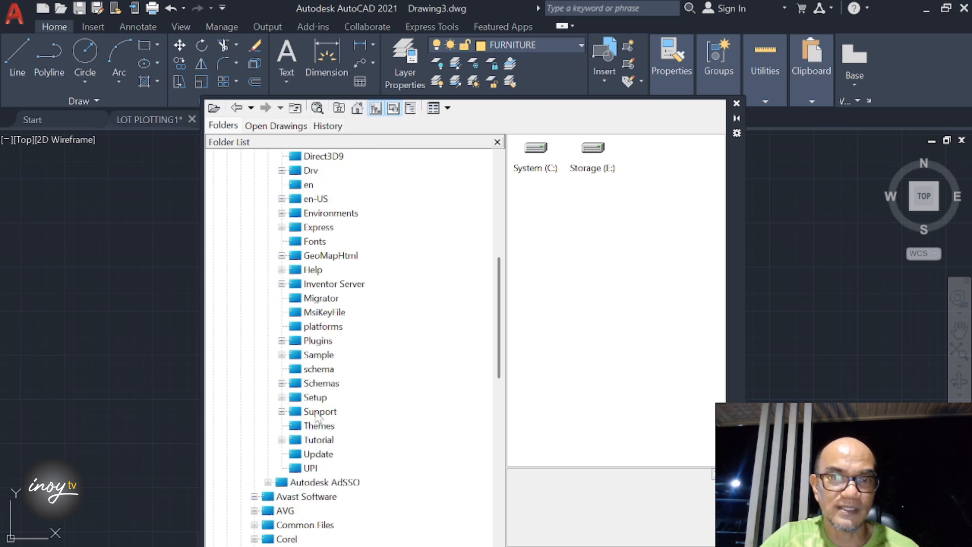
{"action": "left_click", "coordinate": [282, 354]}
{"action": "scroll", "coordinate": [294, 387], "scroll_direction": "down", "scroll_amount": 1}
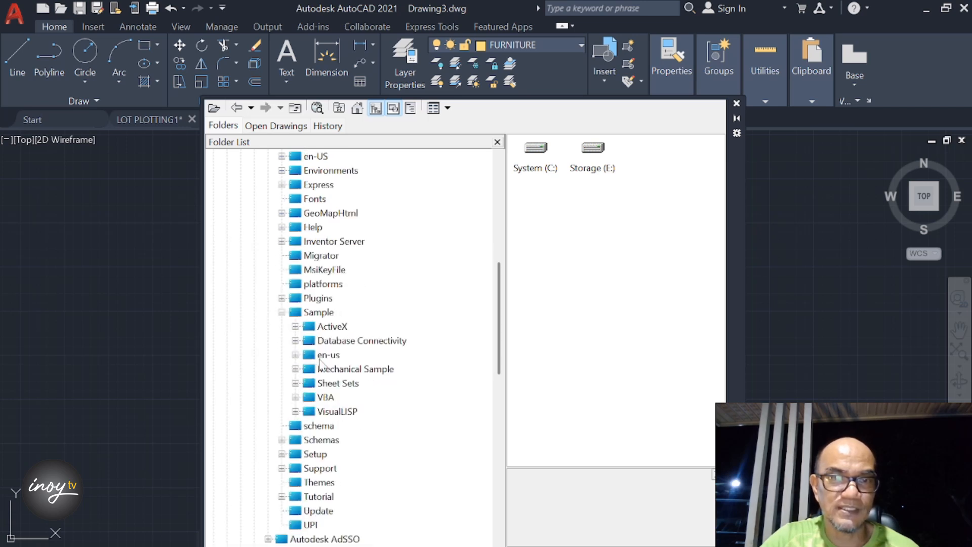
{"action": "left_click", "coordinate": [296, 355]}
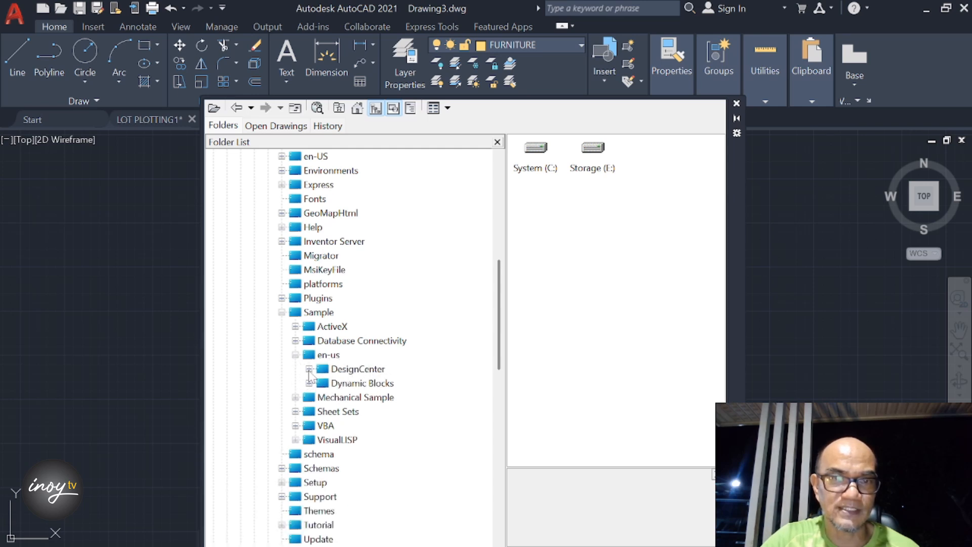
{"action": "left_click", "coordinate": [309, 369]}
{"action": "scroll", "coordinate": [311, 377], "scroll_direction": "down", "scroll_amount": 2}
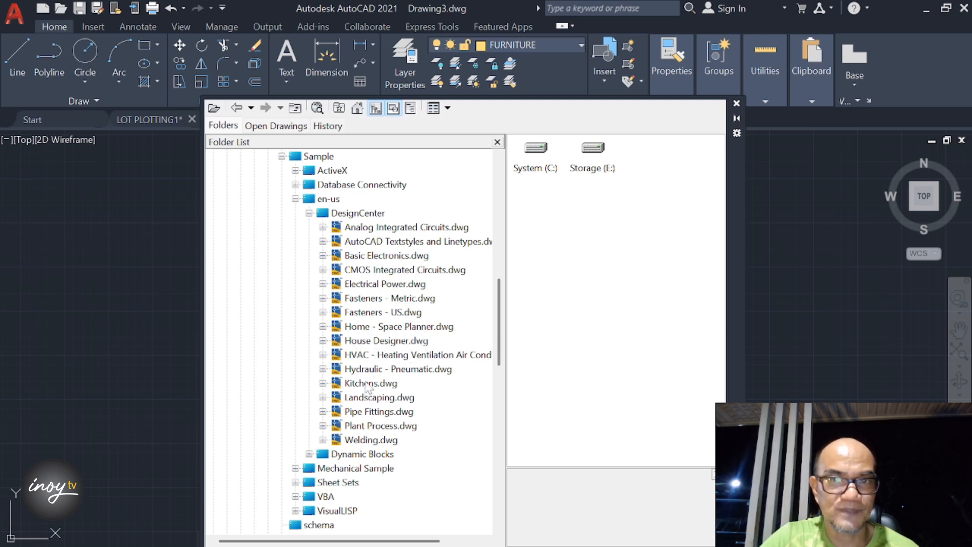
{"action": "left_click", "coordinate": [322, 327]}
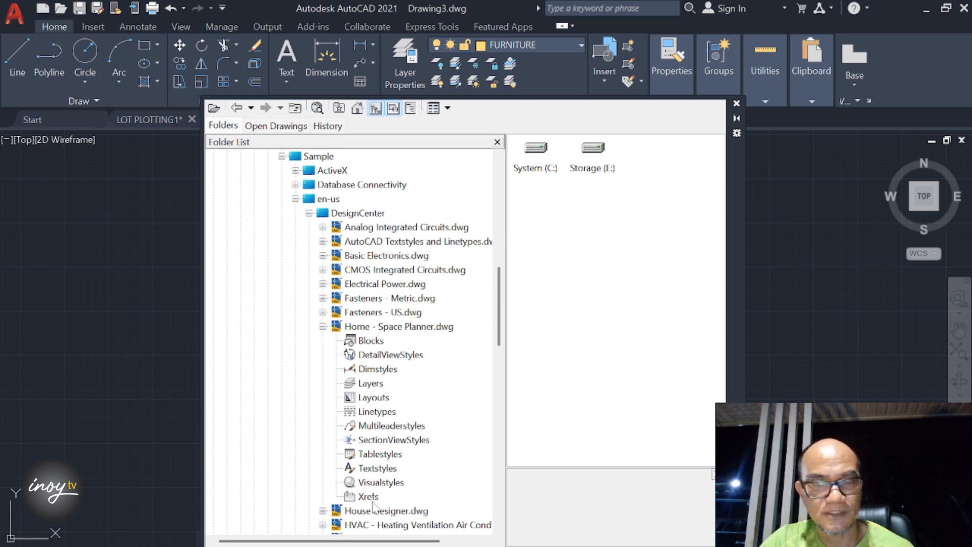
{"action": "left_click", "coordinate": [371, 341]}
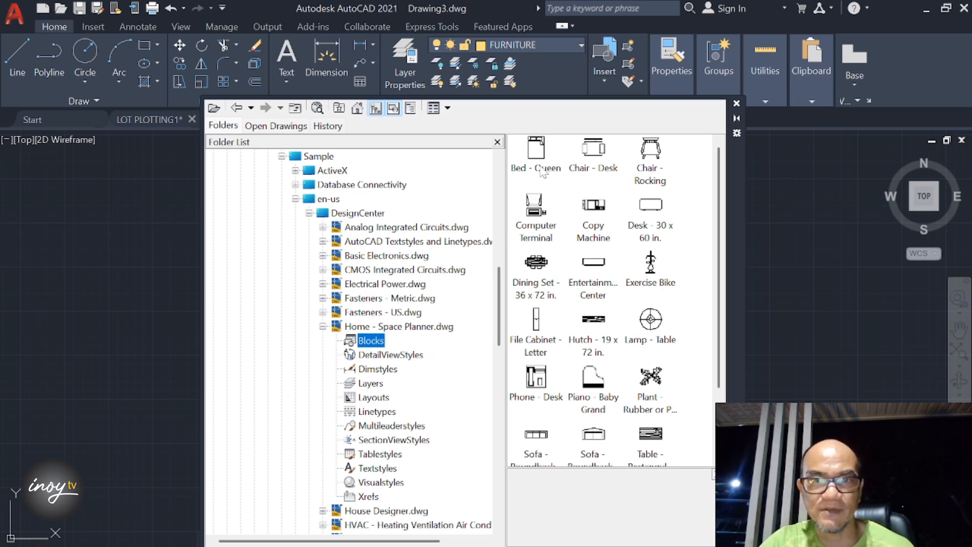
- Insert the Bed - Queen block at scale 1 and rotation 0 in the empty area beside the palette
{"action": "double_click", "coordinate": [537, 149]}
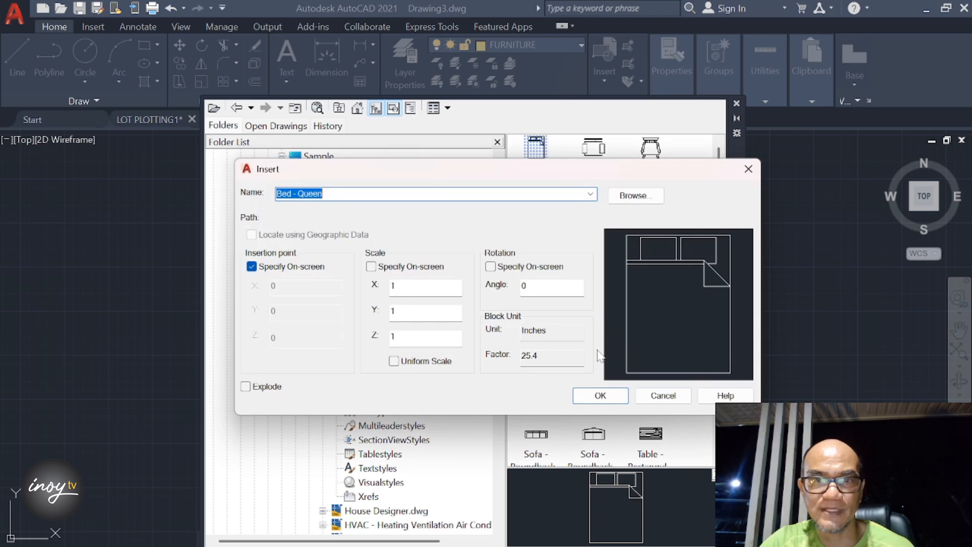
{"action": "left_click", "coordinate": [592, 388]}
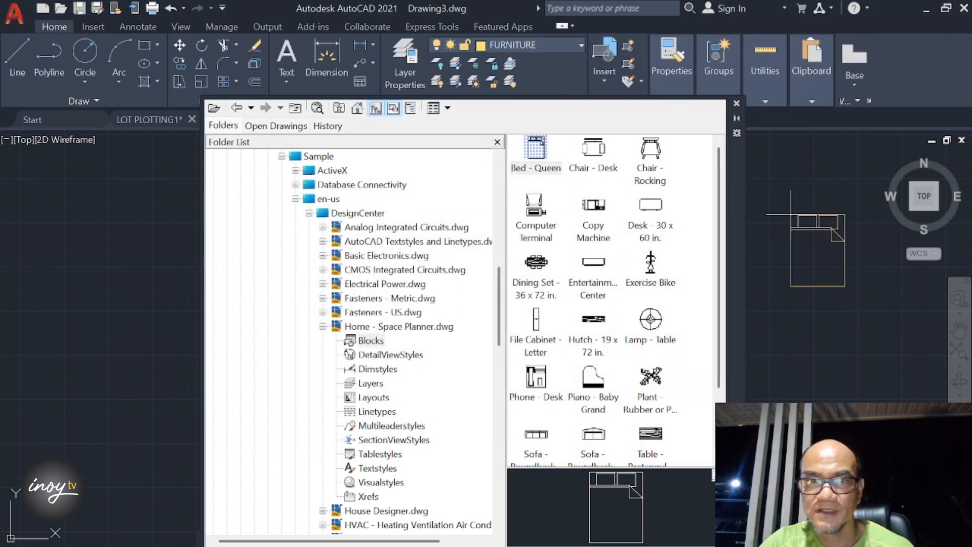
{"action": "left_click", "coordinate": [791, 215]}
- Insert the Sofa - Roundback 7 ft. block below the queen bed
{"action": "scroll", "coordinate": [571, 388], "scroll_direction": "down", "scroll_amount": 3}
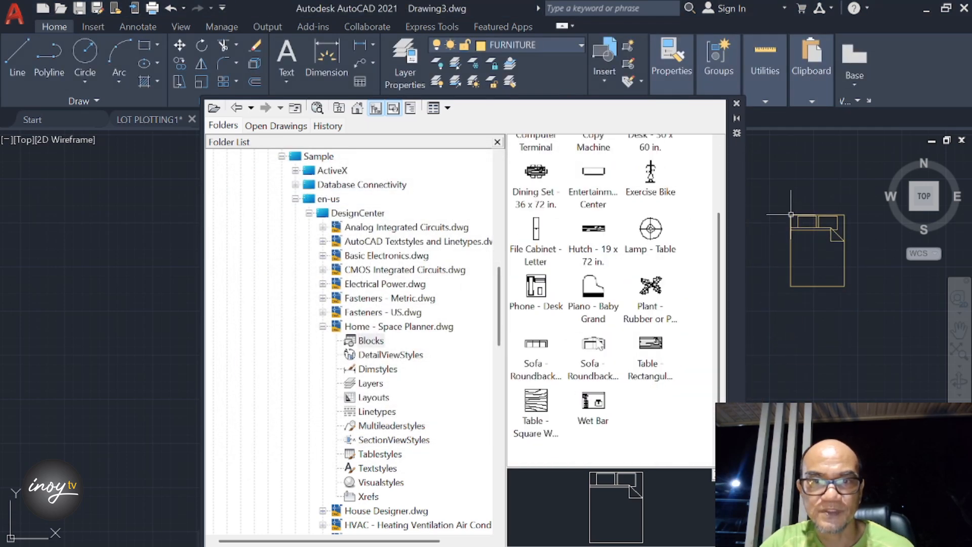
{"action": "double_click", "coordinate": [536, 346]}
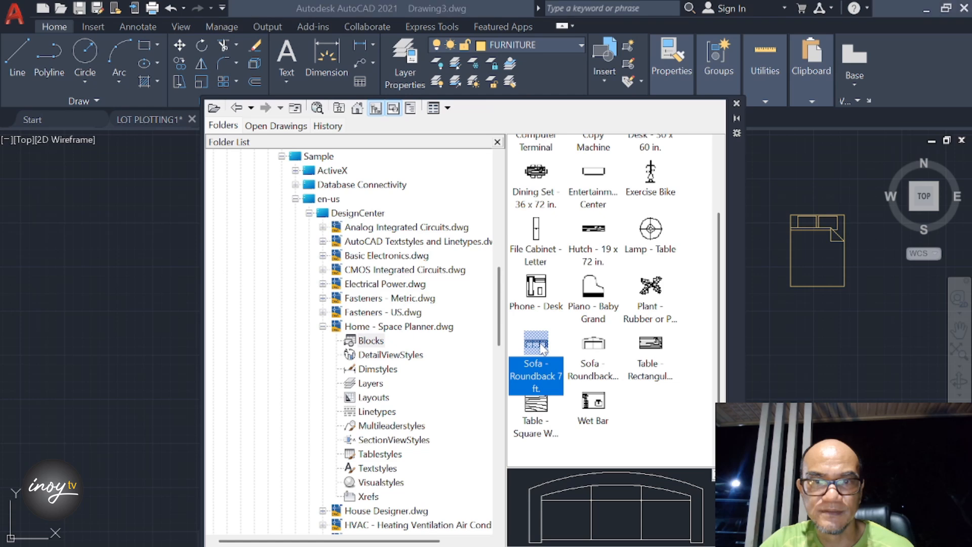
{"action": "left_click", "coordinate": [589, 396]}
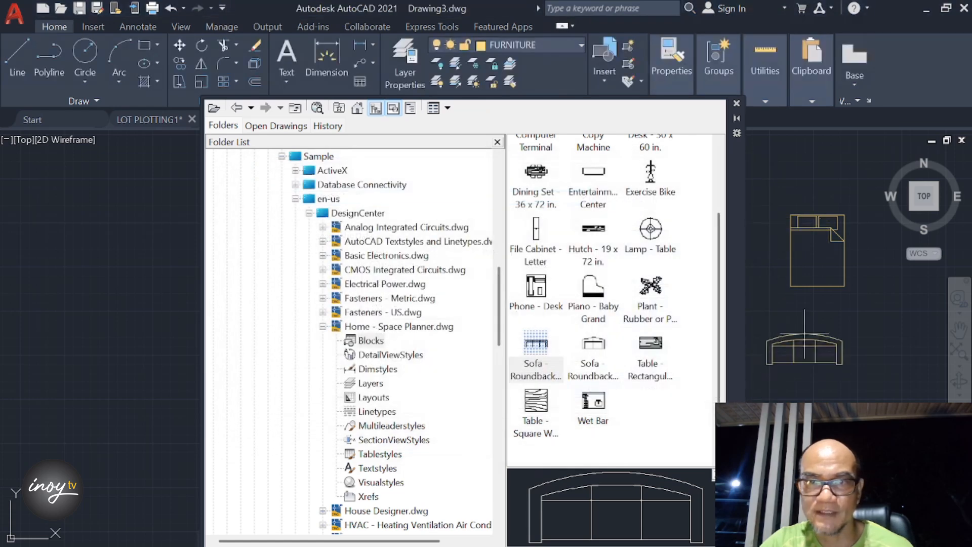
{"action": "scroll", "coordinate": [614, 373], "scroll_direction": "up", "scroll_amount": 3}
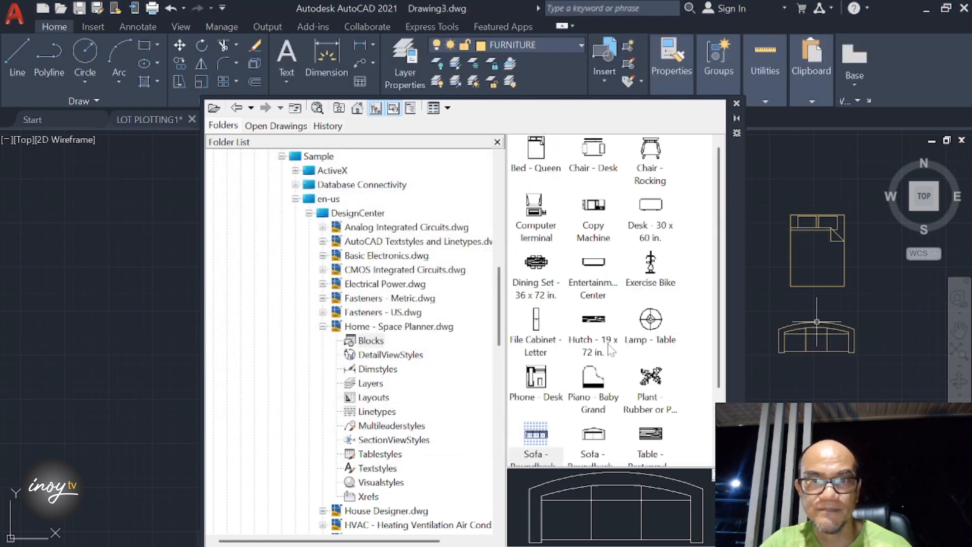
- Insert the Chair - Rocking block above the queen bed and the Lamp - Table block to the right of the bed
{"action": "double_click", "coordinate": [652, 154]}
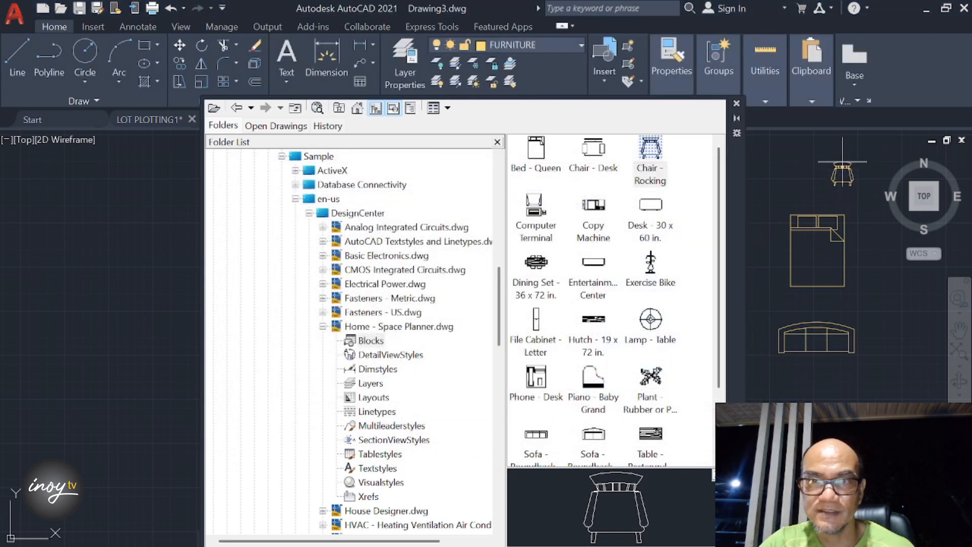
{"action": "double_click", "coordinate": [651, 319]}
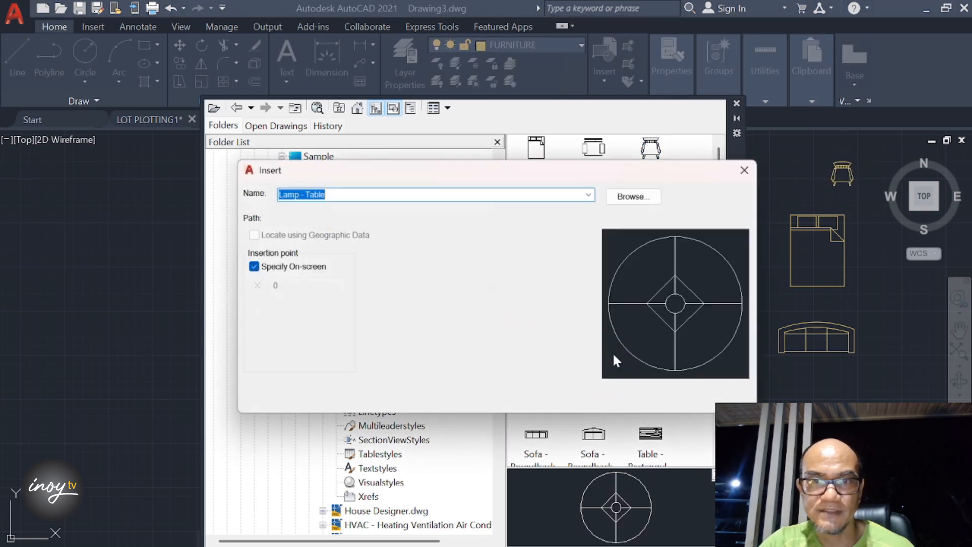
{"action": "left_click", "coordinate": [594, 391]}
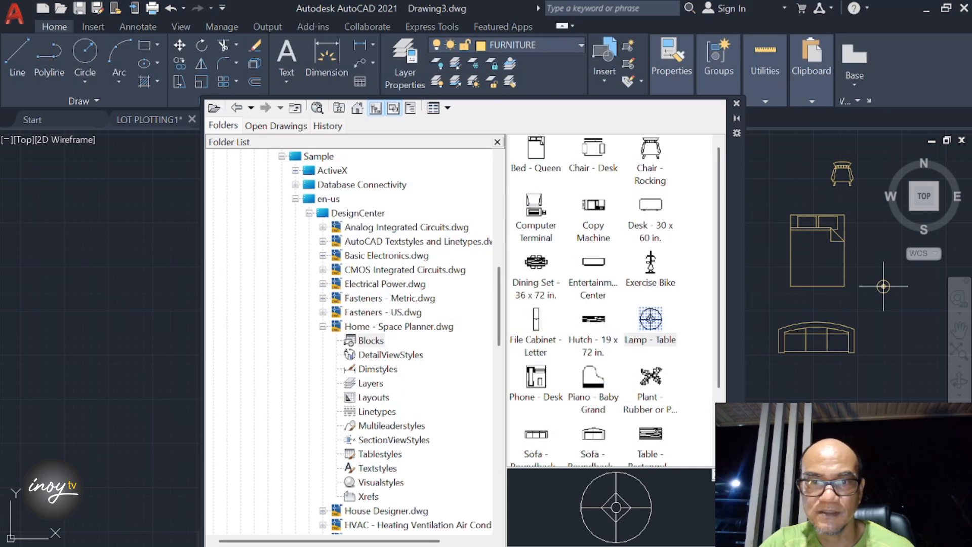
- Collapse Home - Space Planner.dwg, expand House Designer.dwg and show its blocks
{"action": "scroll", "coordinate": [570, 374], "scroll_direction": "down", "scroll_amount": 3}
{"action": "scroll", "coordinate": [582, 365], "scroll_direction": "up", "scroll_amount": 3}
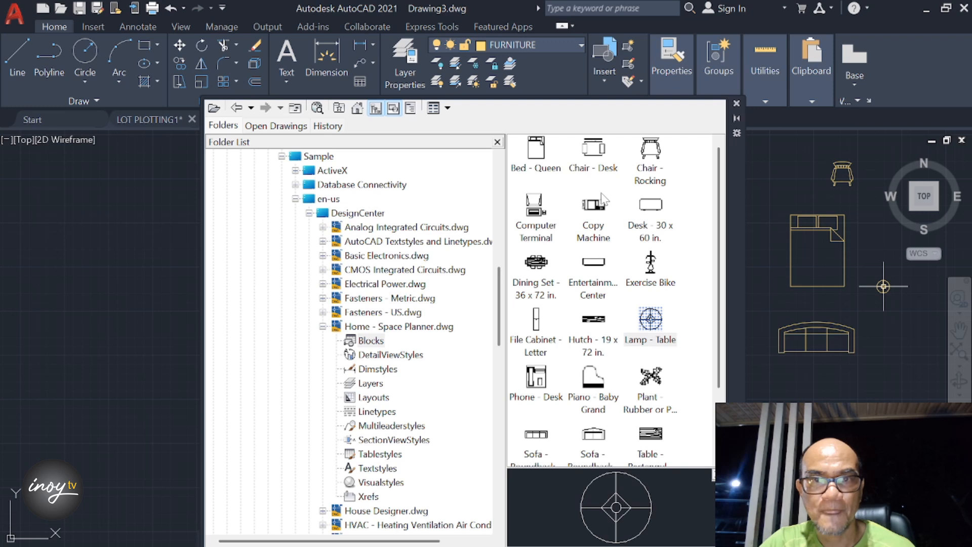
{"action": "scroll", "coordinate": [606, 190], "scroll_direction": "down", "scroll_amount": 3}
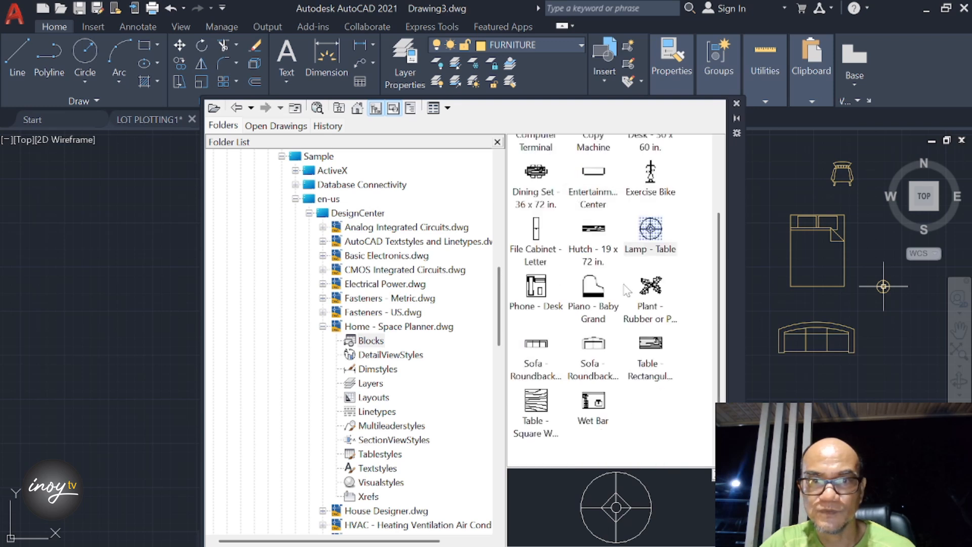
{"action": "scroll", "coordinate": [628, 290], "scroll_direction": "up", "scroll_amount": 3}
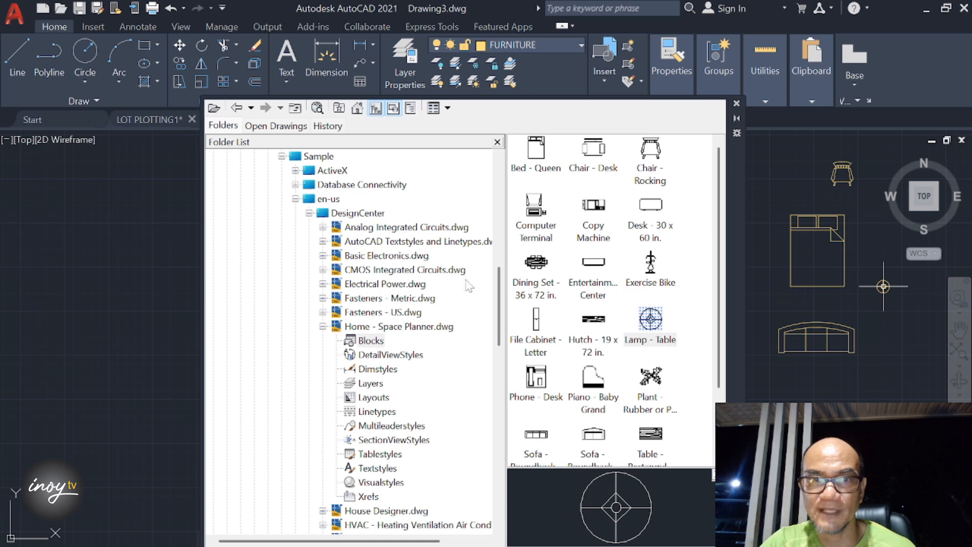
{"action": "left_click", "coordinate": [323, 327]}
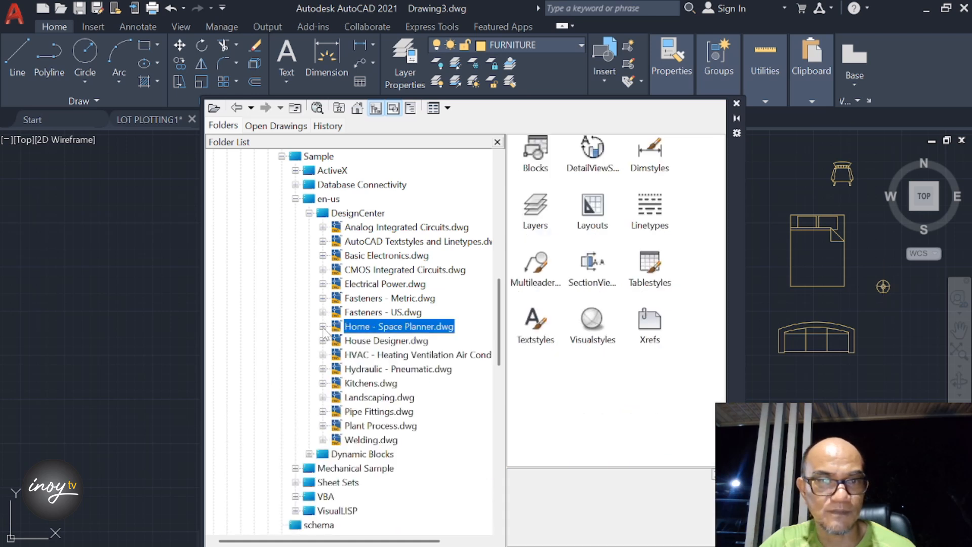
{"action": "left_click", "coordinate": [322, 341]}
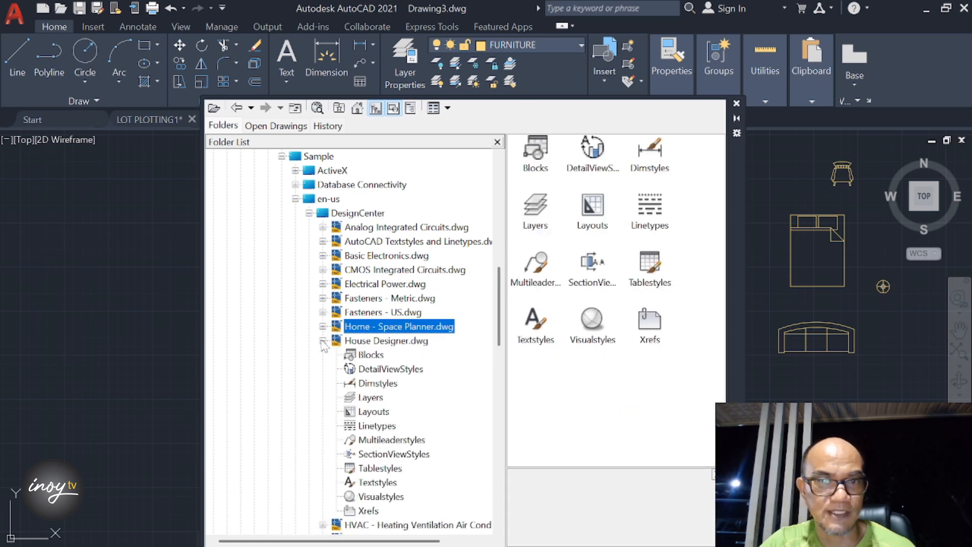
{"action": "left_click", "coordinate": [369, 355]}
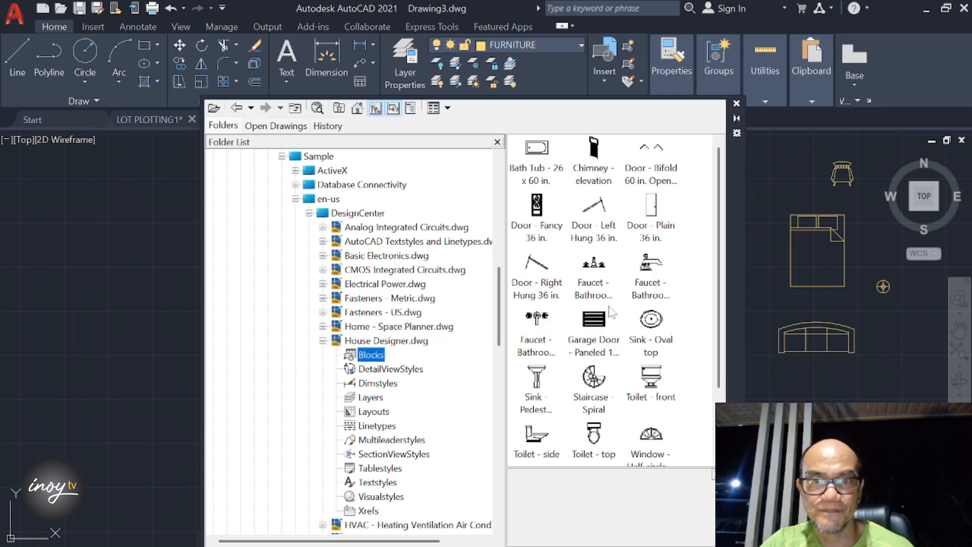
- Insert the Toilet - top block right of the sofa and the Sink - Oval top block above the toilet, both at scale 1 and rotation 0
{"action": "scroll", "coordinate": [610, 334], "scroll_direction": "down", "scroll_amount": 2}
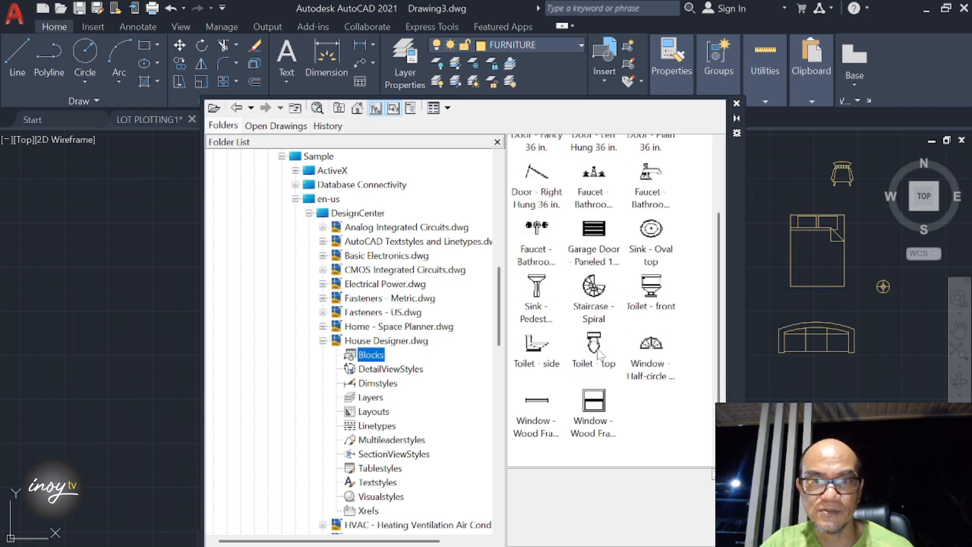
{"action": "double_click", "coordinate": [595, 347]}
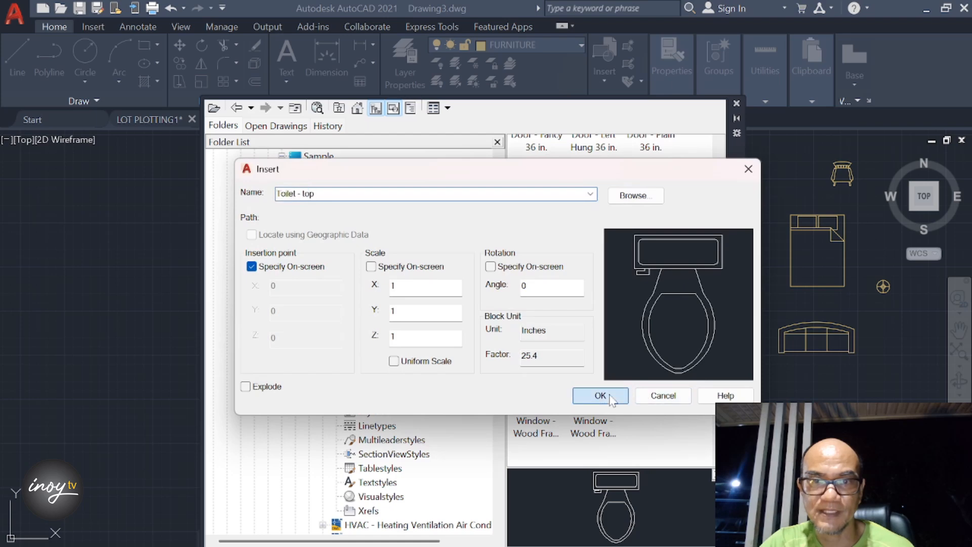
{"action": "left_click", "coordinate": [601, 396]}
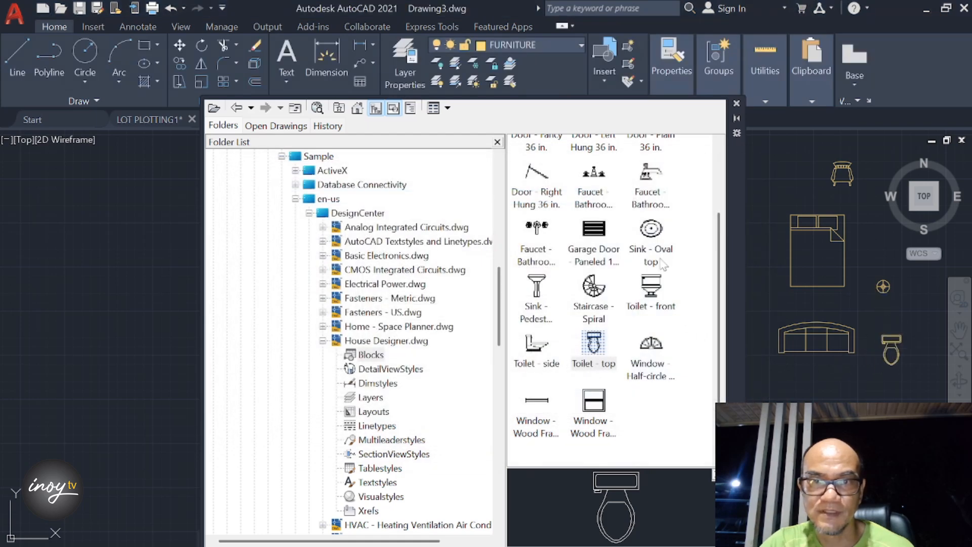
{"action": "left_click", "coordinate": [650, 230]}
{"action": "double_click", "coordinate": [651, 229]}
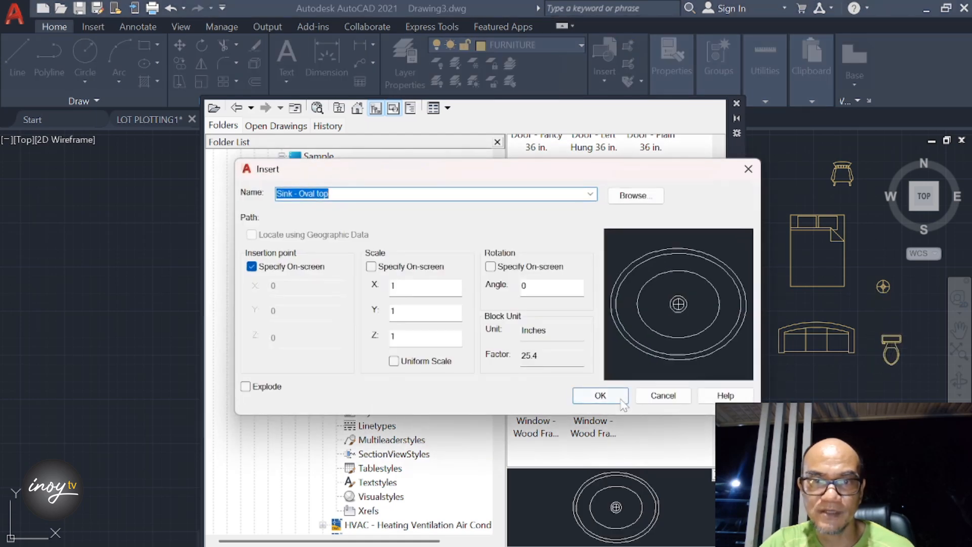
{"action": "left_click", "coordinate": [601, 395]}
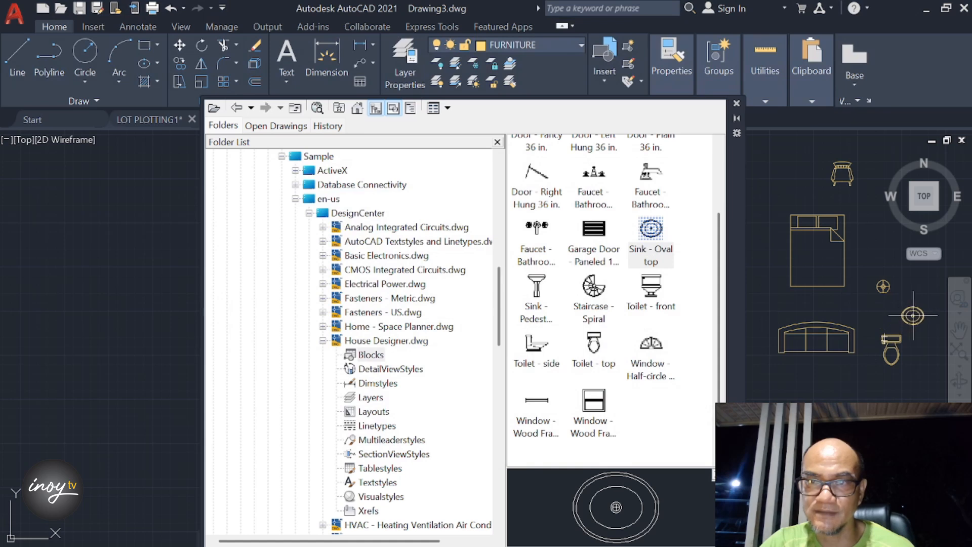
- Collapse House Designer.dwg, expand Kitchens.dwg and show its blocks
{"action": "scroll", "coordinate": [628, 388], "scroll_direction": "up", "scroll_amount": 3}
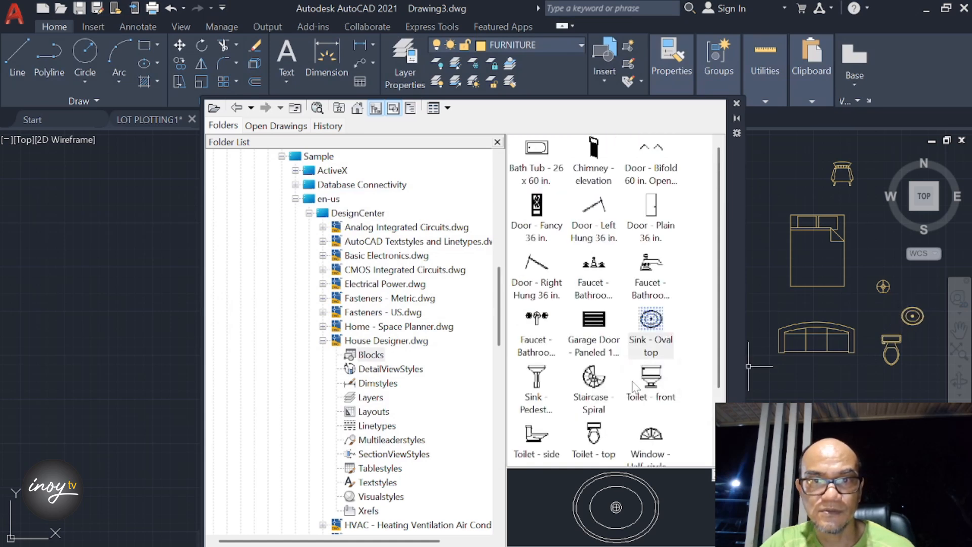
{"action": "scroll", "coordinate": [634, 386], "scroll_direction": "down", "scroll_amount": 3}
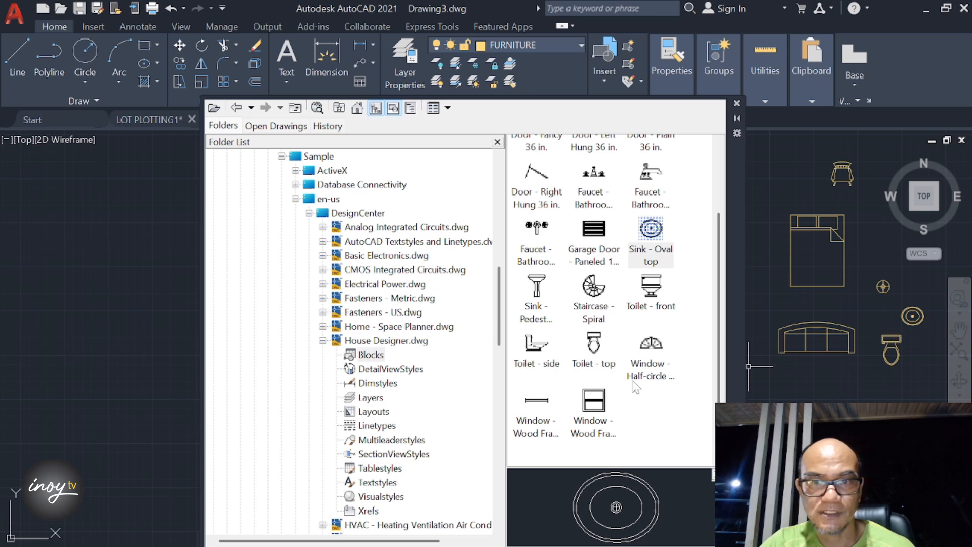
{"action": "left_click", "coordinate": [323, 341]}
{"action": "scroll", "coordinate": [326, 346], "scroll_direction": "down", "scroll_amount": 1}
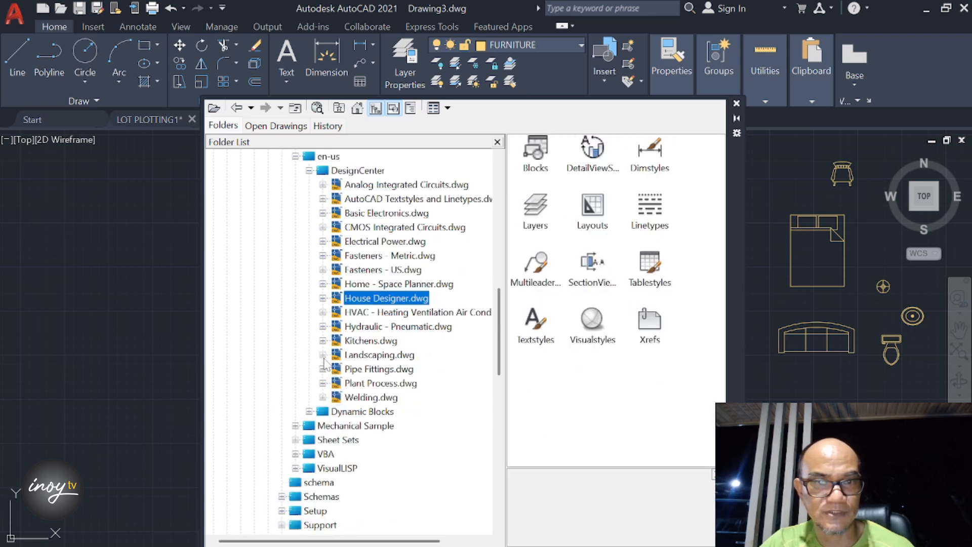
{"action": "left_click", "coordinate": [323, 341]}
{"action": "left_click", "coordinate": [370, 355]}
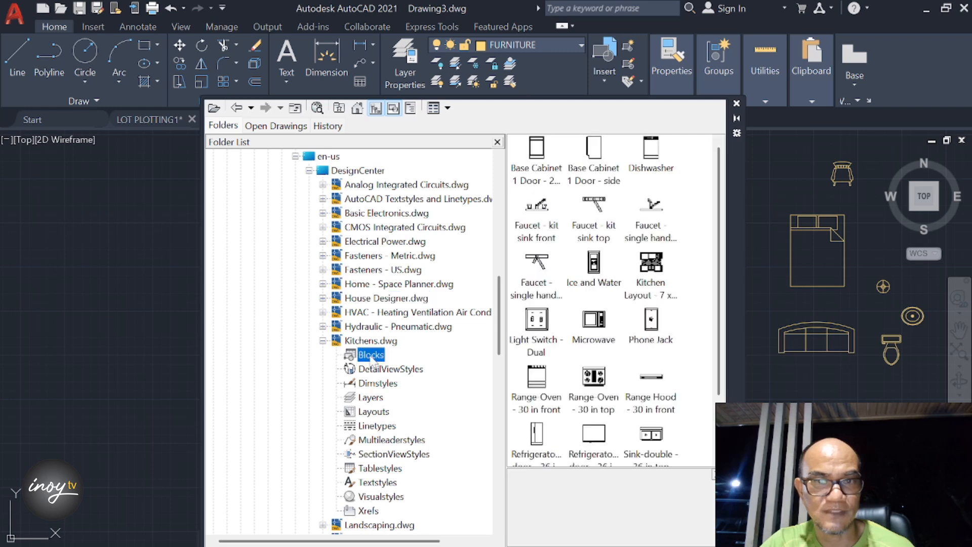
- Insert the Refrigerator-2 door - 36 in top block below the sofa and the Sink-double - 36 in top block below the toilet
{"action": "scroll", "coordinate": [598, 400], "scroll_direction": "down", "scroll_amount": 2}
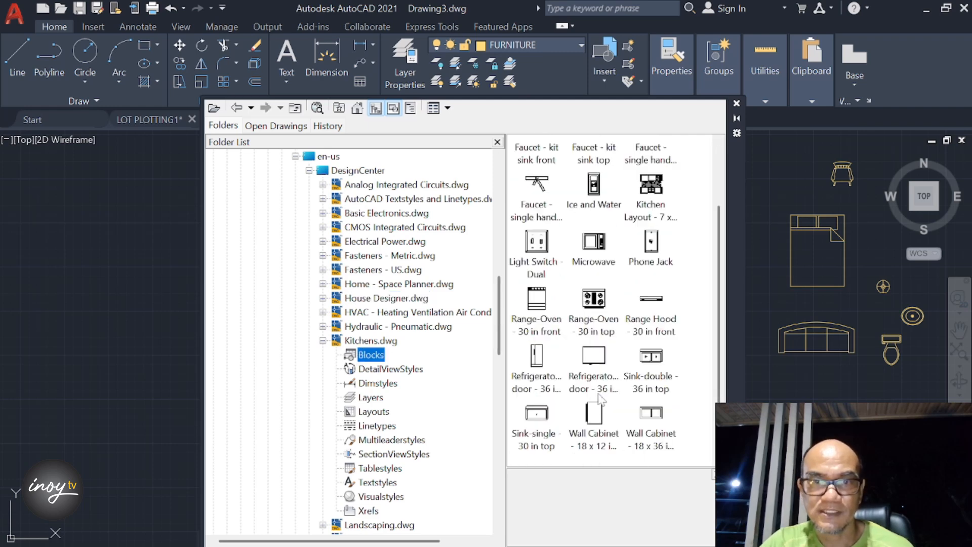
{"action": "double_click", "coordinate": [595, 385]}
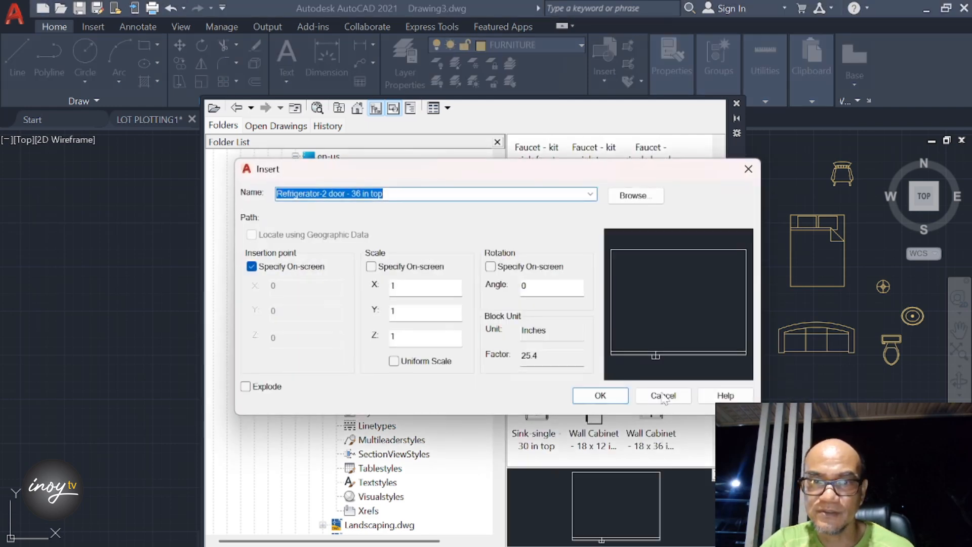
{"action": "left_click", "coordinate": [600, 395]}
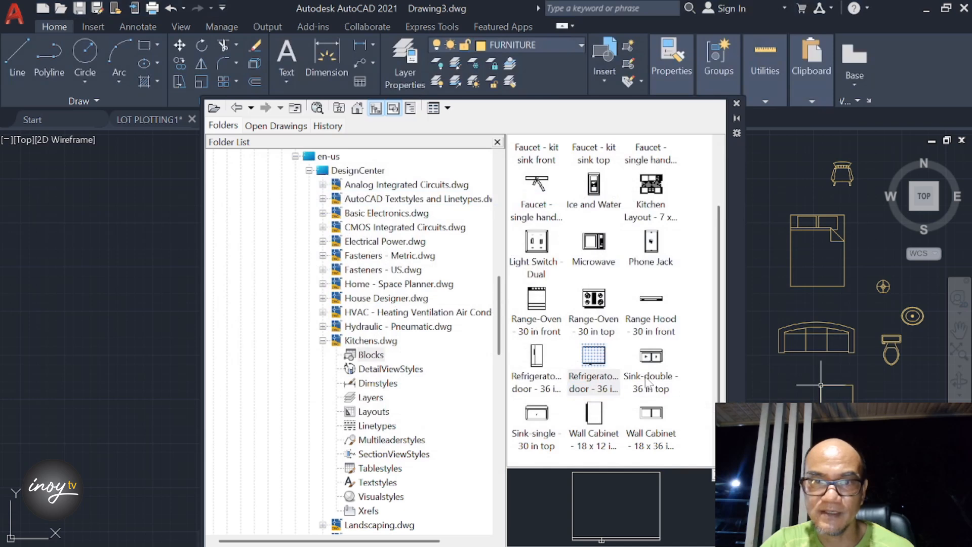
{"action": "double_click", "coordinate": [651, 357]}
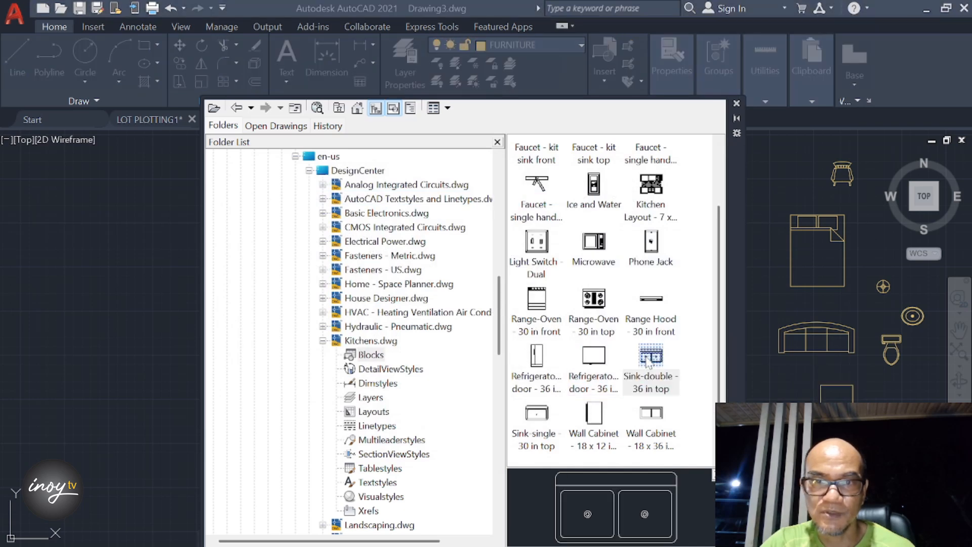
{"action": "left_click", "coordinate": [616, 399]}
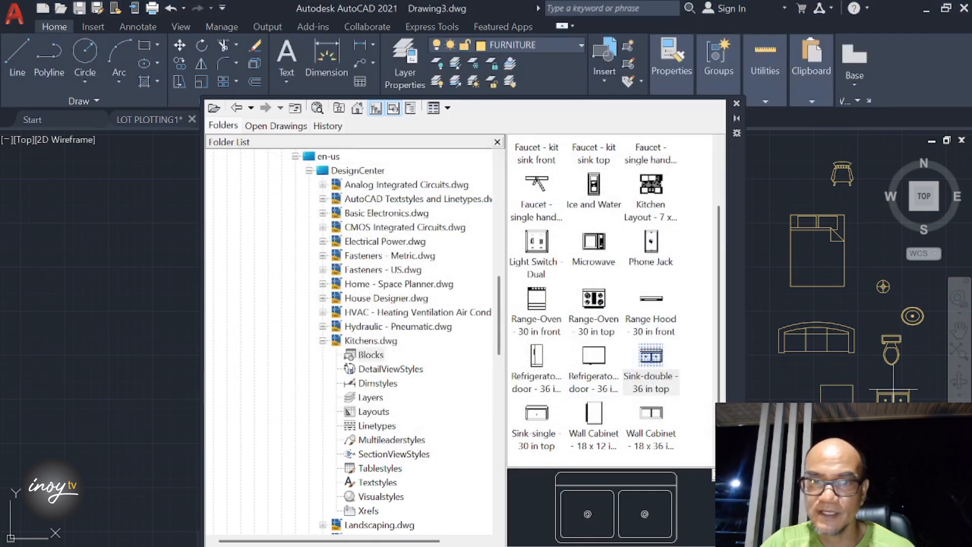
- Insert the Sink-single - 30 in top block below the sofa's left end and the Faucet - single handle top block above the sofa
{"action": "double_click", "coordinate": [542, 419]}
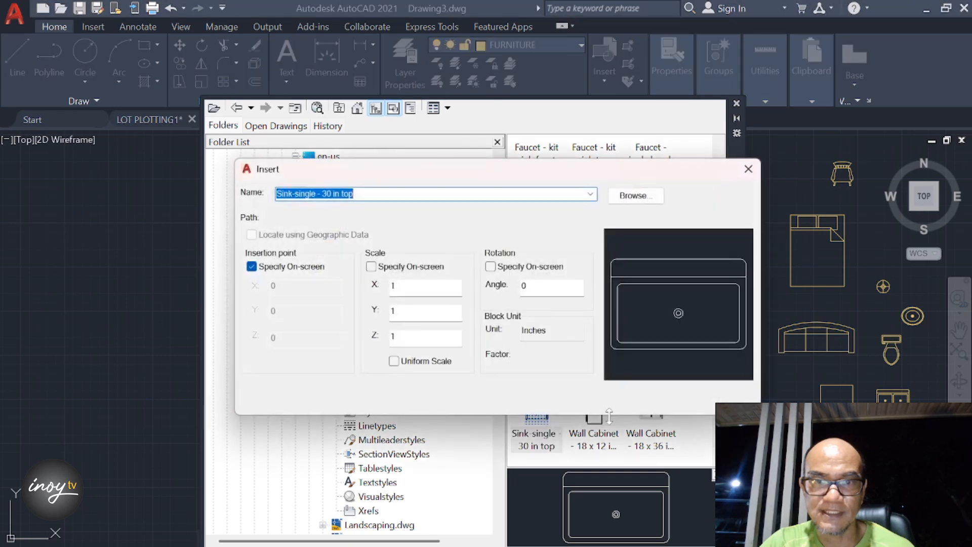
{"action": "left_click", "coordinate": [601, 396]}
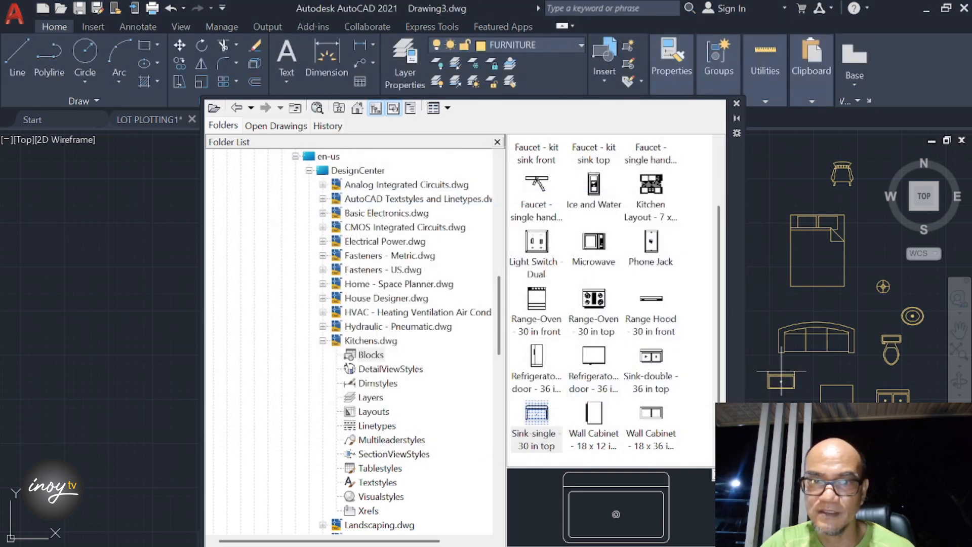
{"action": "scroll", "coordinate": [627, 379], "scroll_direction": "up", "scroll_amount": 2}
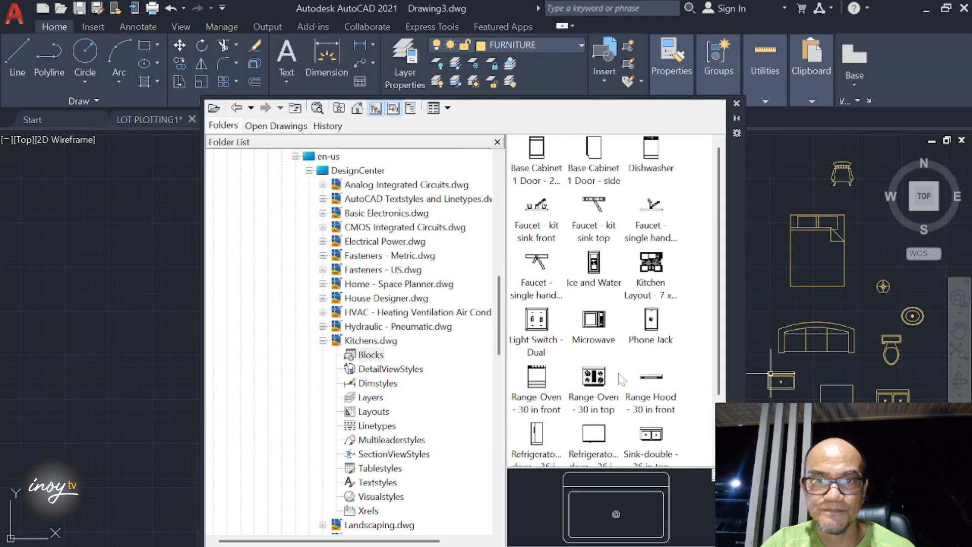
{"action": "double_click", "coordinate": [537, 264]}
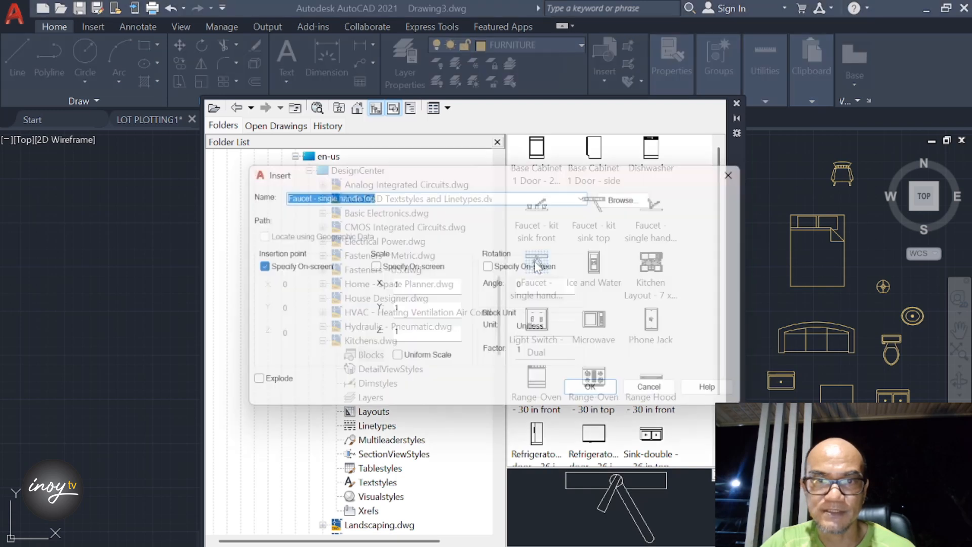
{"action": "left_click", "coordinate": [601, 396]}
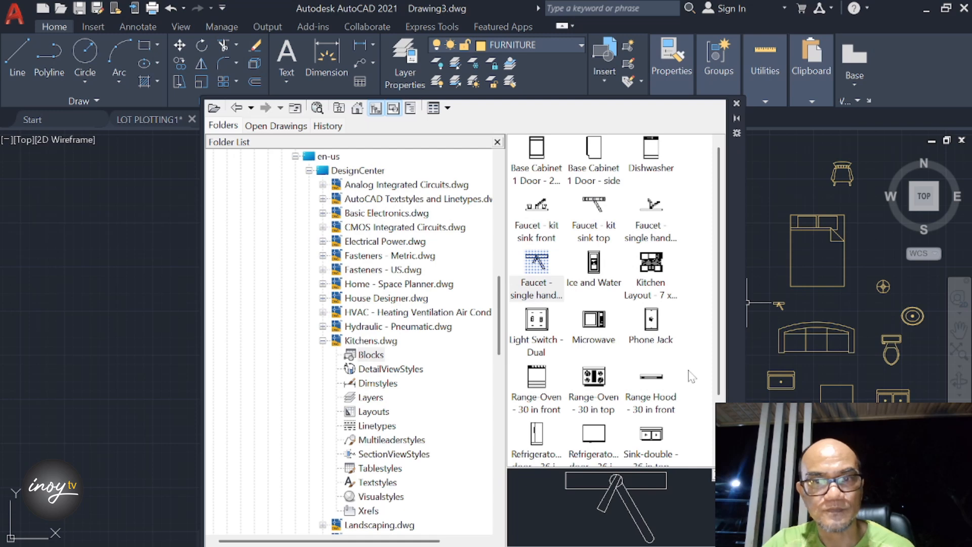
- Insert the Range-Oven - 30 in top block between the sofa and the oval sink at scale 1 and rotation 0, and close DesignCenter
{"action": "double_click", "coordinate": [602, 376]}
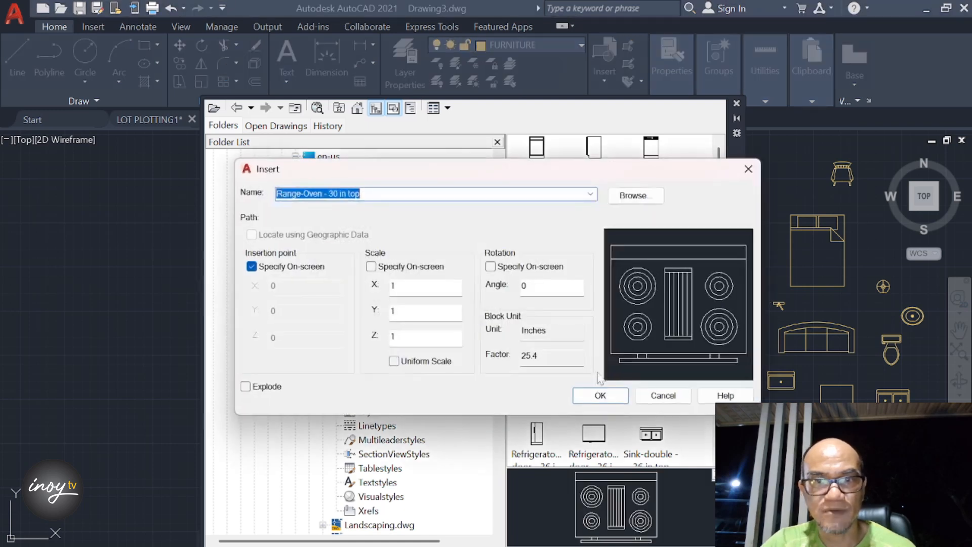
{"action": "left_click", "coordinate": [596, 395]}
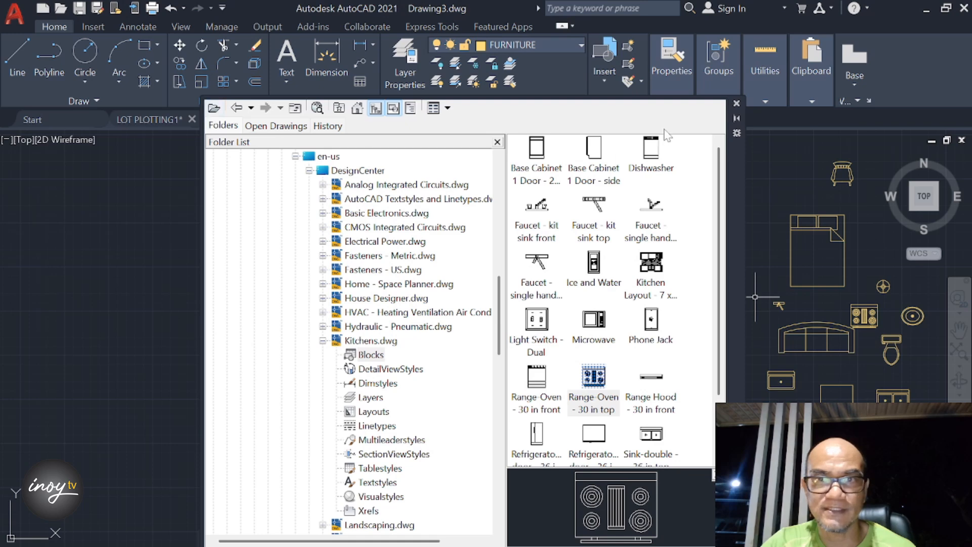
{"action": "left_click", "coordinate": [737, 103]}
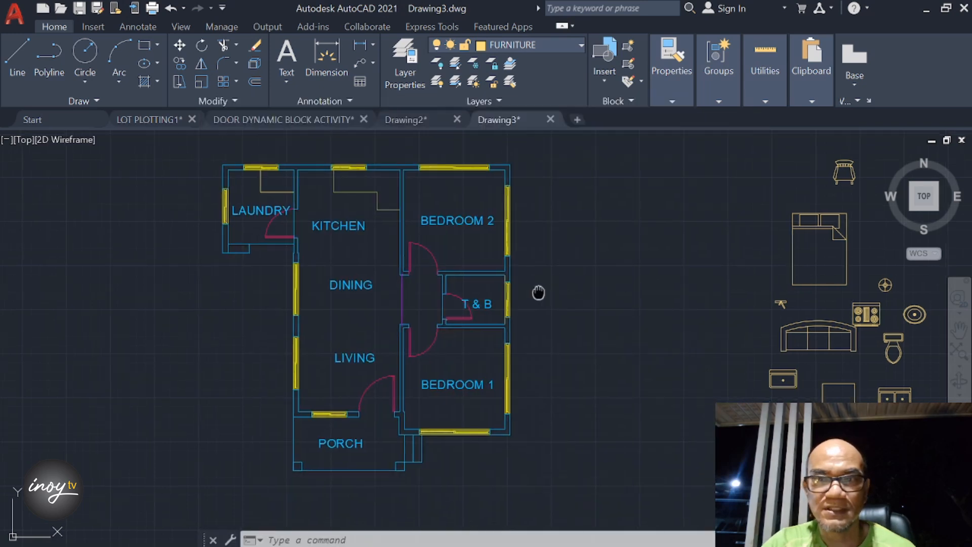
- Copy the bed from the loose blocks outside the plan into the upper-right corner of Bedroom 2
{"action": "middle_click_drag", "start_coordinate": [475, 288], "coordinate": [452, 299]}
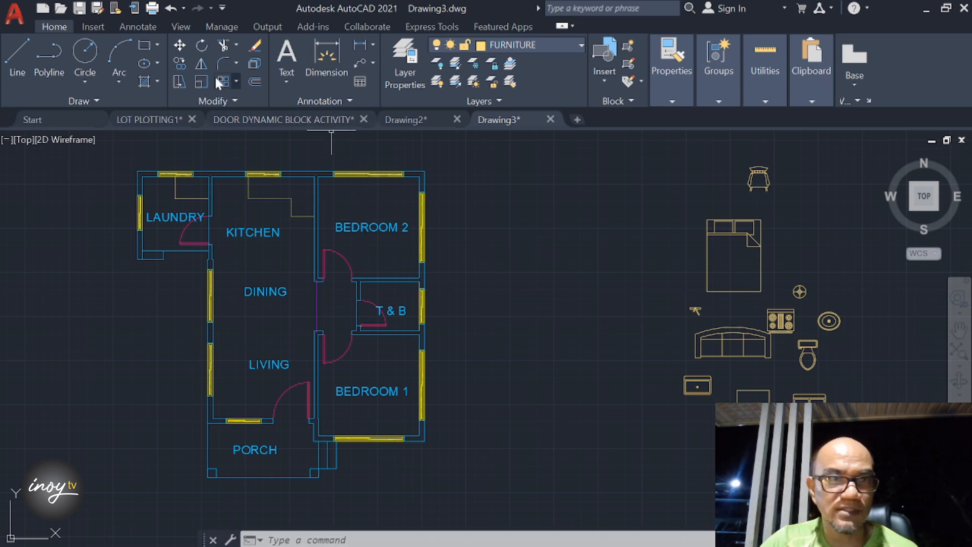
{"action": "left_click", "coordinate": [179, 65]}
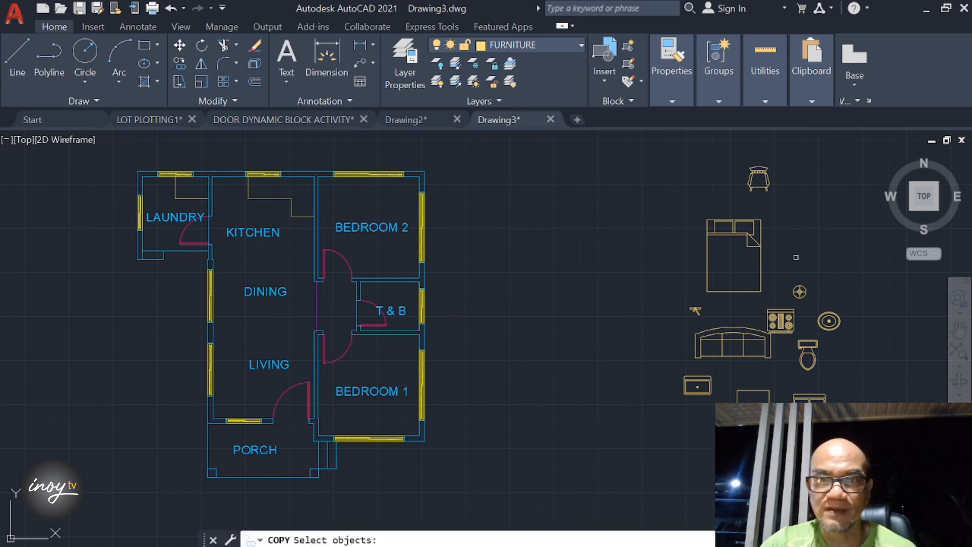
{"action": "left_click", "coordinate": [710, 235]}
{"action": "key", "text": "Return"}
{"action": "left_click", "coordinate": [751, 241]}
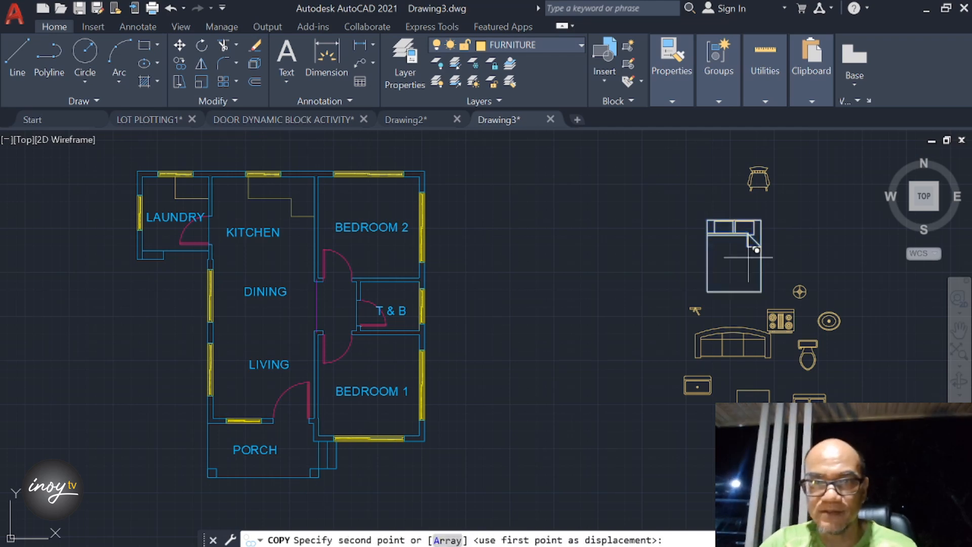
{"action": "scroll", "coordinate": [411, 221], "scroll_direction": "up", "scroll_amount": 4}
{"action": "scroll", "coordinate": [407, 220], "scroll_direction": "up", "scroll_amount": 2}
{"action": "middle_click_drag", "start_coordinate": [404, 220], "coordinate": [489, 365]}
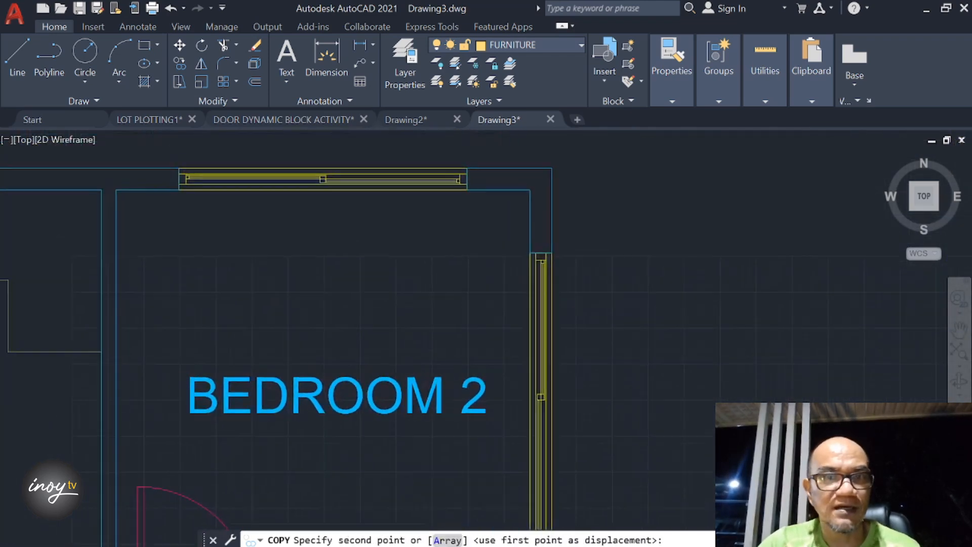
{"action": "left_click", "coordinate": [477, 336]}
- Place a second copy of the bed in the upper-right corner of Bedroom 1 and finish copying
{"action": "scroll", "coordinate": [477, 337], "scroll_direction": "down", "scroll_amount": 6}
{"action": "scroll", "coordinate": [473, 440], "scroll_direction": "up", "scroll_amount": 8}
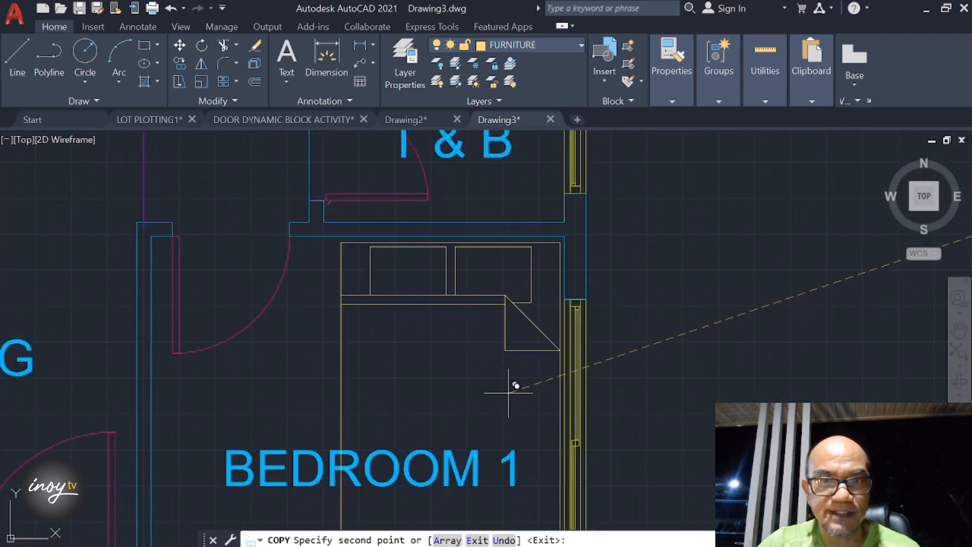
{"action": "left_click", "coordinate": [512, 393]}
{"action": "scroll", "coordinate": [513, 393], "scroll_direction": "down", "scroll_amount": 6}
{"action": "key", "text": "Return"}
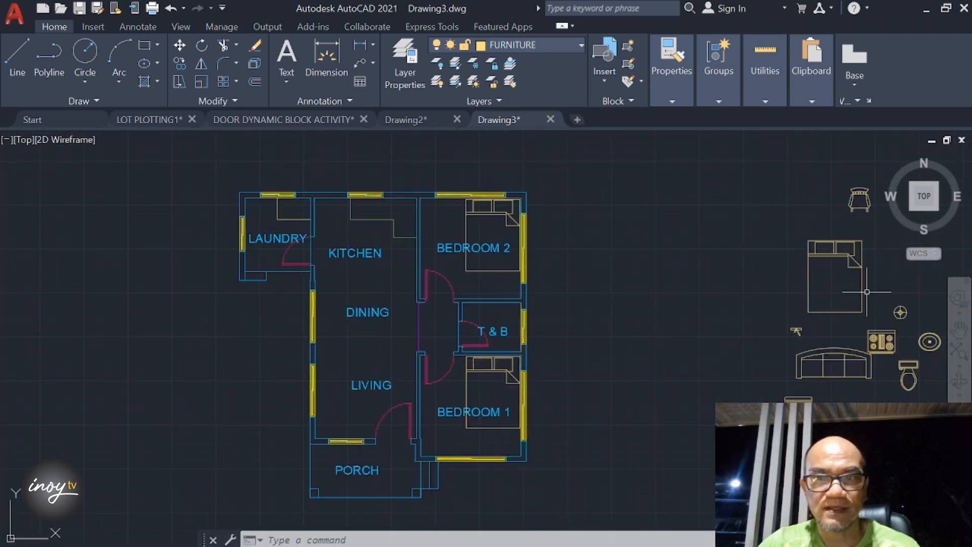
- Delete the original bed outside the floor plan
{"action": "left_click", "coordinate": [899, 305]}
{"action": "left_click", "coordinate": [780, 278]}
{"action": "key", "text": "Delete"}
- Move the double sink from outside the plan onto the kitchen counter below the window
{"action": "middle_click_drag", "start_coordinate": [678, 267], "coordinate": [553, 263]}
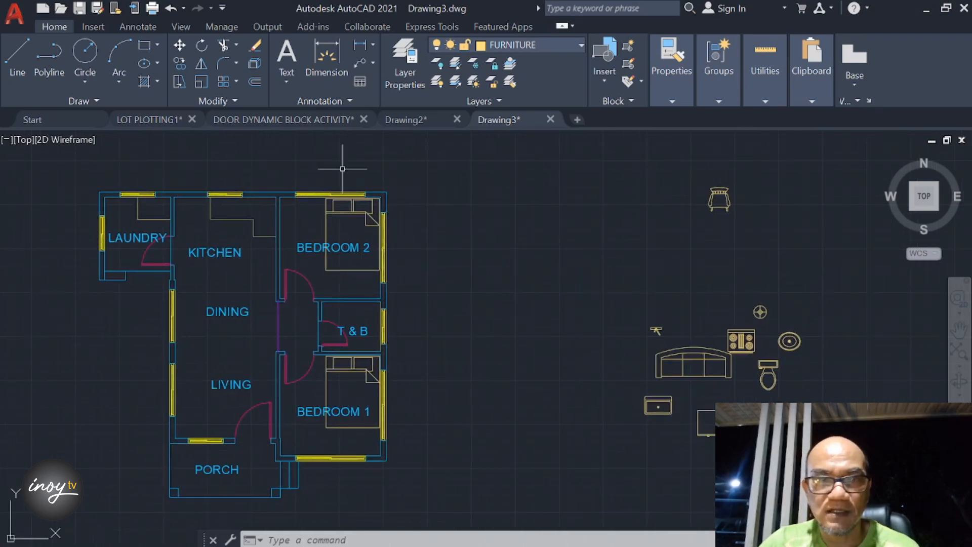
{"action": "left_click", "coordinate": [182, 44]}
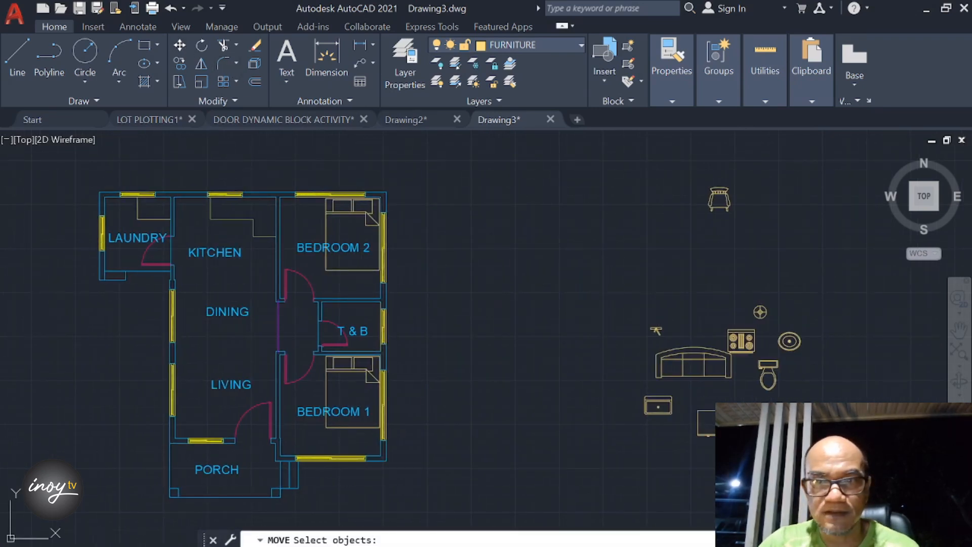
{"action": "left_click", "coordinate": [741, 341]}
{"action": "key", "text": "Return"}
{"action": "left_click", "coordinate": [729, 349]}
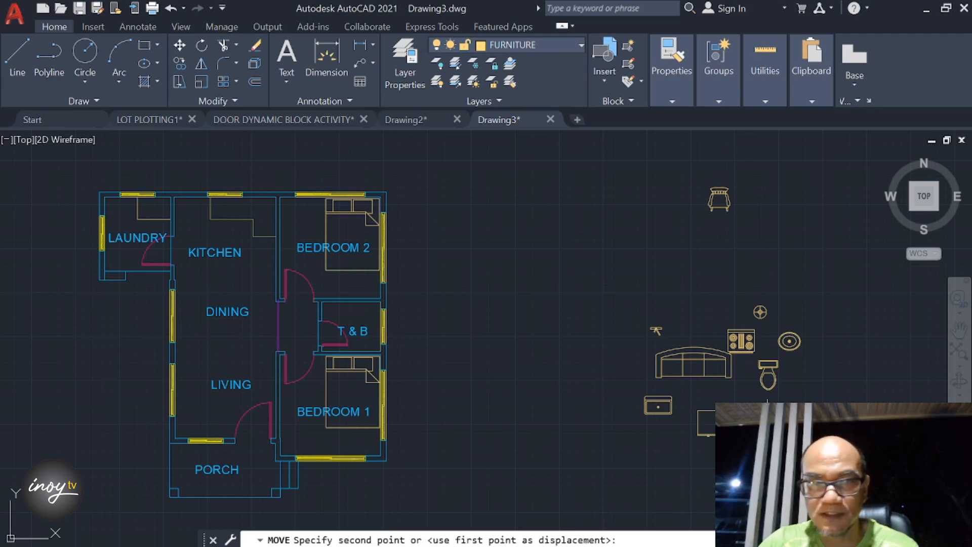
{"action": "scroll", "coordinate": [213, 199], "scroll_direction": "up", "scroll_amount": 2}
{"action": "scroll", "coordinate": [214, 204], "scroll_direction": "up", "scroll_amount": 4}
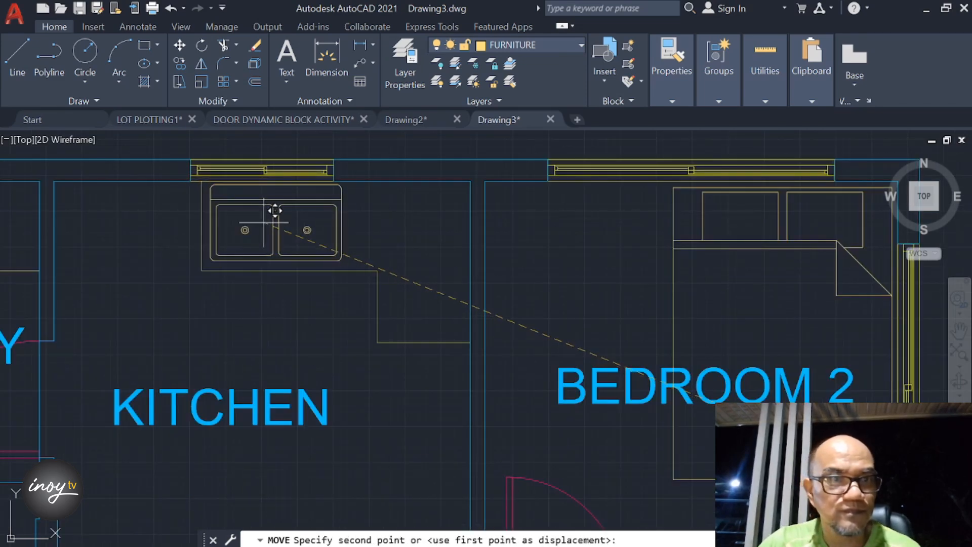
{"action": "scroll", "coordinate": [275, 210], "scroll_direction": "up", "scroll_amount": 2}
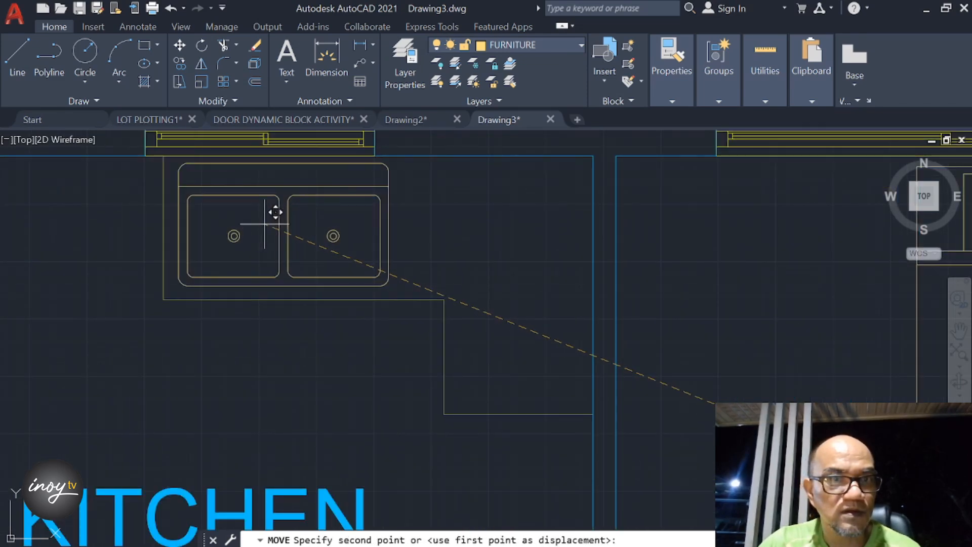
{"action": "left_click", "coordinate": [264, 223]}
{"action": "scroll", "coordinate": [264, 223], "scroll_direction": "down", "scroll_amount": 8}
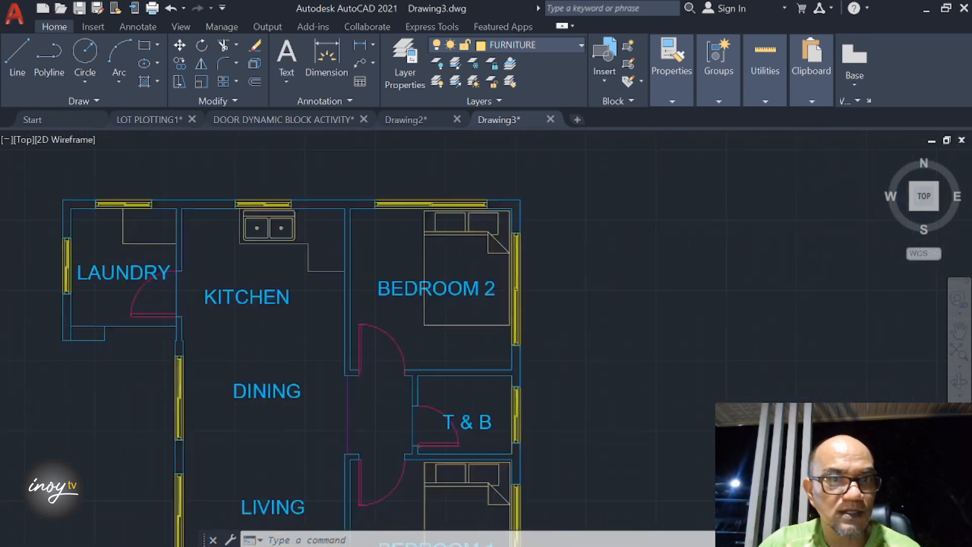
- Move the single sink from outside the plan onto the laundry counter
{"action": "left_click", "coordinate": [186, 48]}
{"action": "left_click", "coordinate": [719, 432]}
{"action": "left_click", "coordinate": [640, 385]}
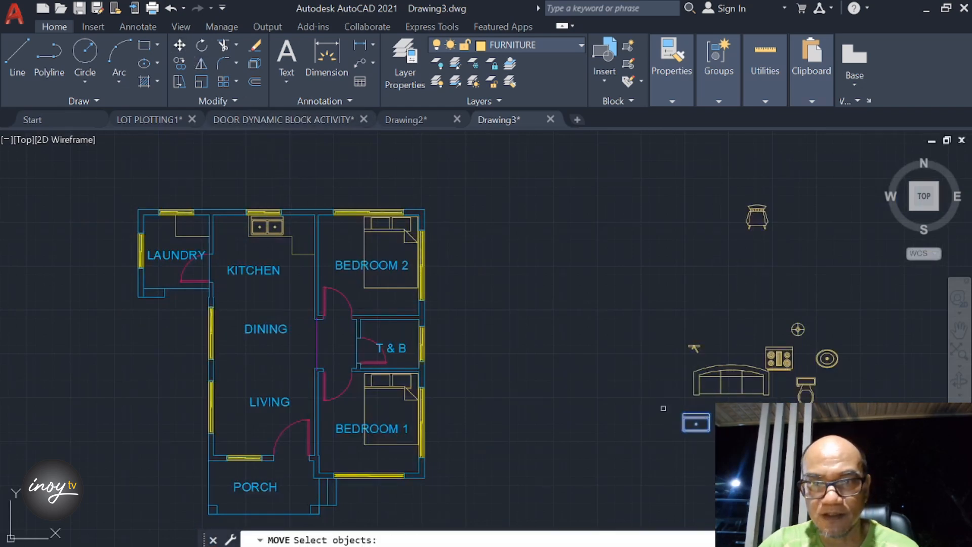
{"action": "key", "text": "Return"}
{"action": "left_click", "coordinate": [696, 423]}
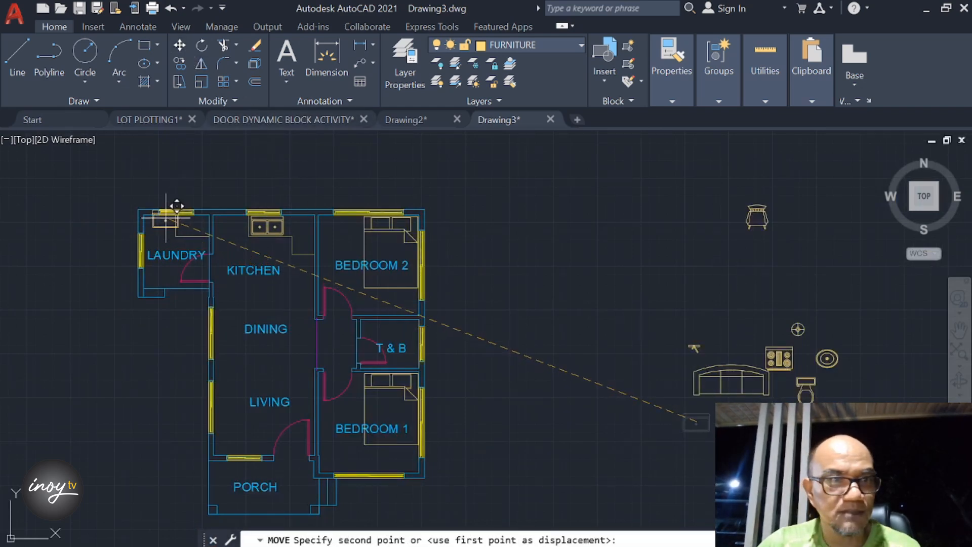
{"action": "scroll", "coordinate": [172, 218], "scroll_direction": "up", "scroll_amount": 6}
{"action": "left_click", "coordinate": [256, 227]}
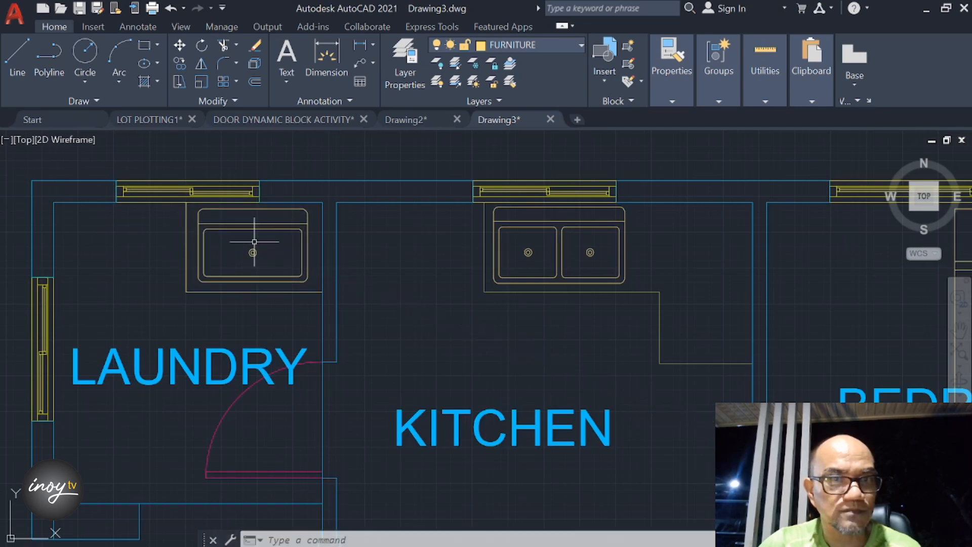
- Copy the faucet from outside the plan onto the back edge of the kitchen's double sink
{"action": "scroll", "coordinate": [489, 361], "scroll_direction": "down", "scroll_amount": 3}
{"action": "middle_click_drag", "start_coordinate": [577, 366], "coordinate": [378, 263]}
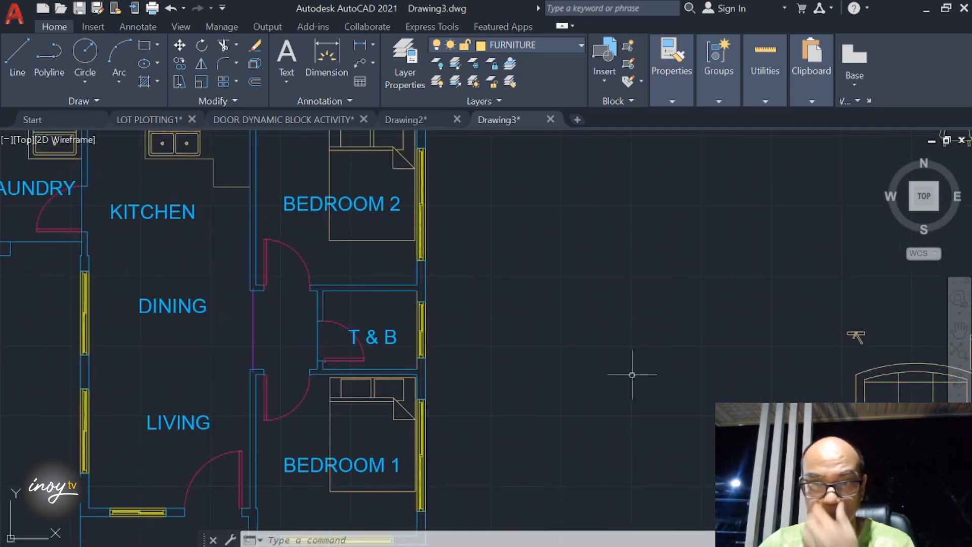
{"action": "scroll", "coordinate": [848, 323], "scroll_direction": "up", "scroll_amount": 5}
{"action": "middle_click_drag", "start_coordinate": [853, 341], "coordinate": [631, 289]}
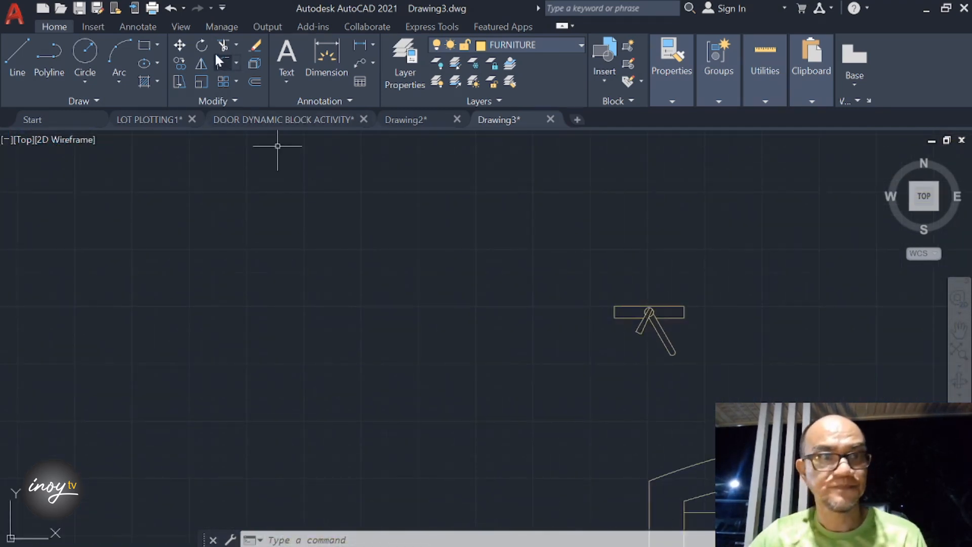
{"action": "left_click", "coordinate": [181, 61]}
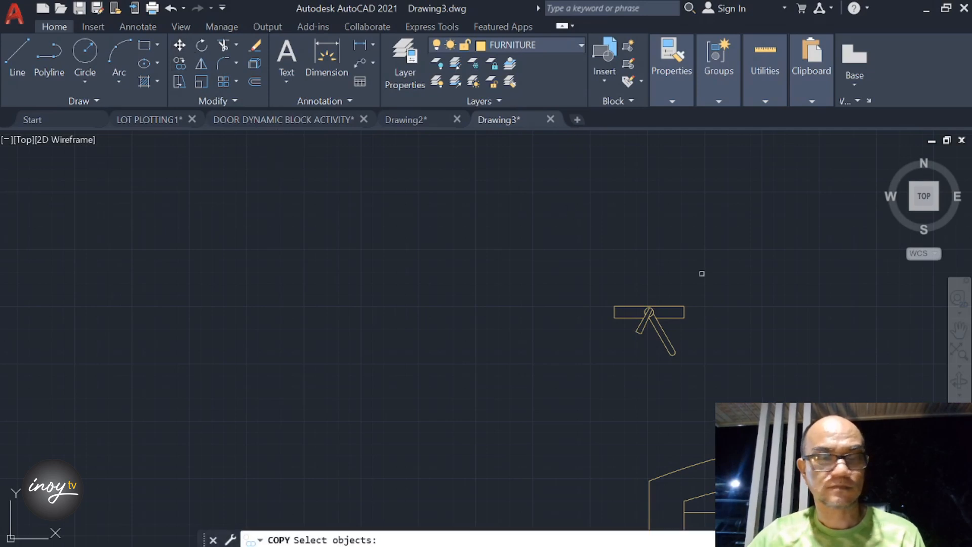
{"action": "left_click", "coordinate": [716, 356]}
{"action": "left_click", "coordinate": [608, 286]}
{"action": "key", "text": "Return"}
{"action": "left_click", "coordinate": [638, 311]}
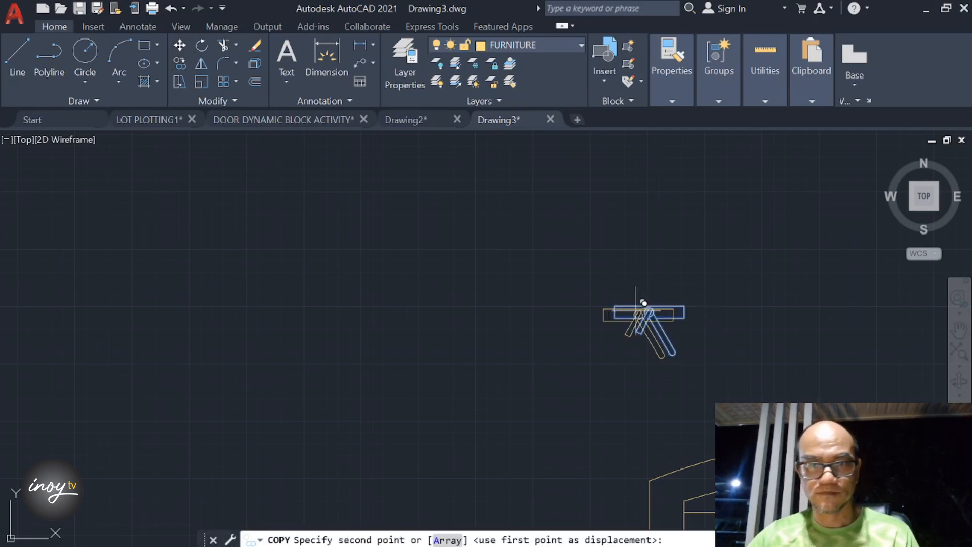
{"action": "scroll", "coordinate": [635, 312], "scroll_direction": "down", "scroll_amount": 5}
{"action": "scroll", "coordinate": [192, 199], "scroll_direction": "up", "scroll_amount": 6}
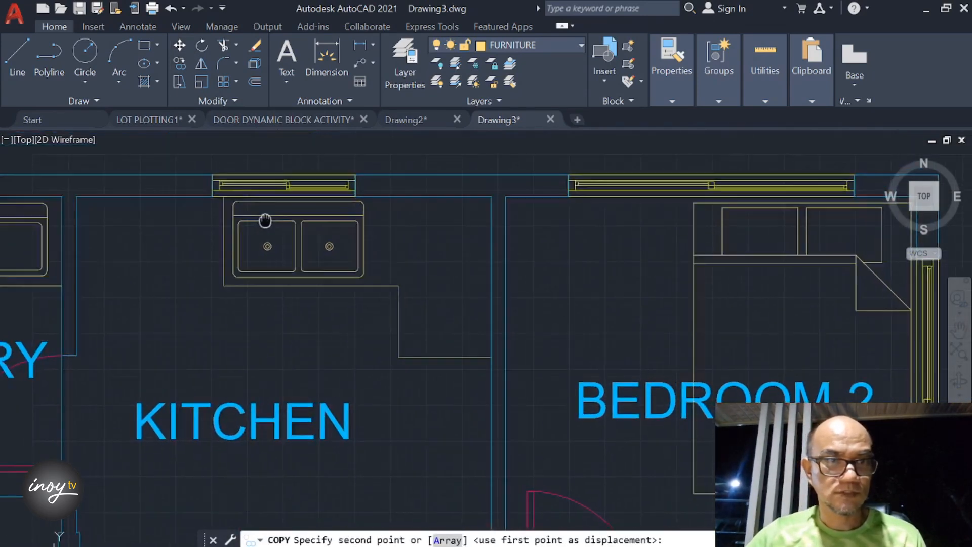
{"action": "left_click", "coordinate": [304, 197]}
- Place another copy of the faucet on the back edge of the laundry sink and end the copying
{"action": "middle_click_drag", "start_coordinate": [159, 236], "coordinate": [392, 251]}
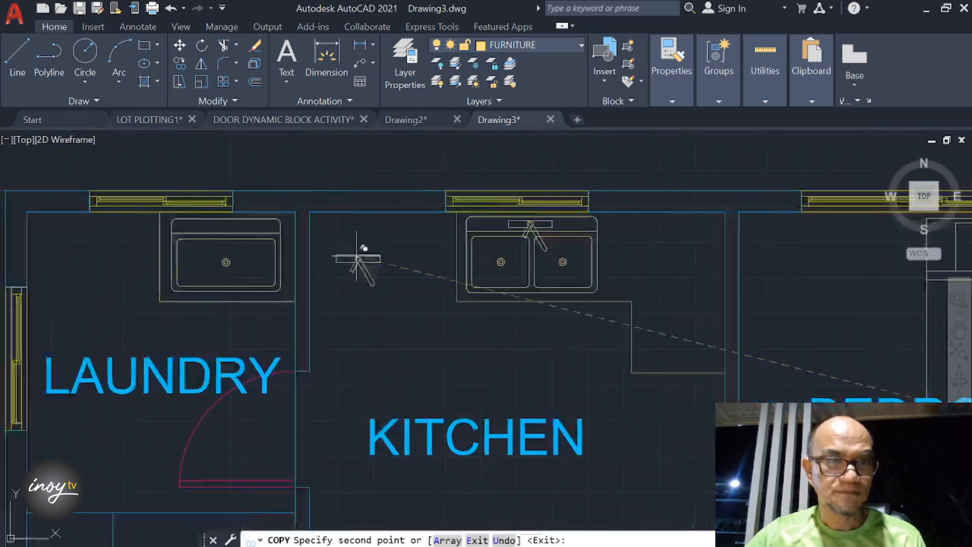
{"action": "left_click", "coordinate": [231, 214]}
{"action": "scroll", "coordinate": [230, 214], "scroll_direction": "down", "scroll_amount": 5}
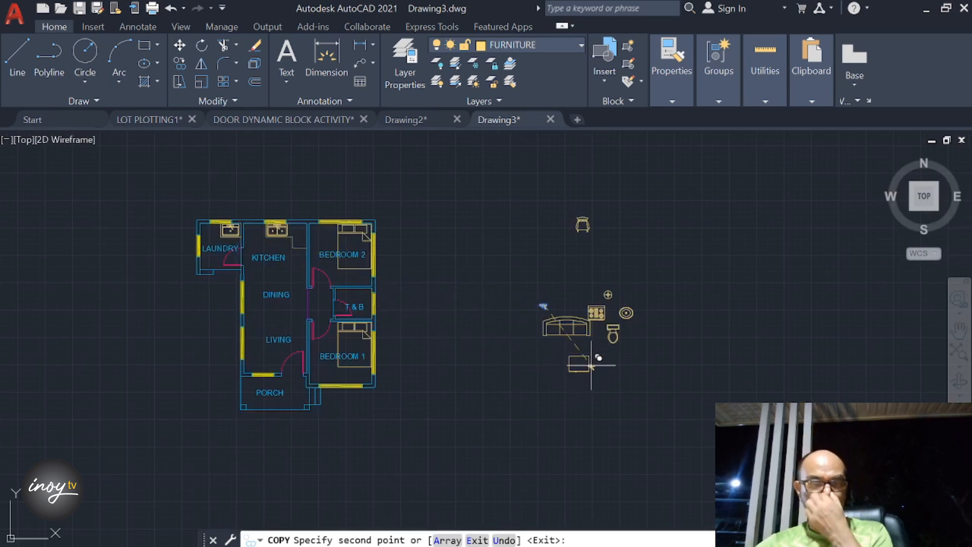
{"action": "key", "text": "Escape"}
- Delete the original faucet above the sofa outside the plan
{"action": "left_click", "coordinate": [564, 309]}
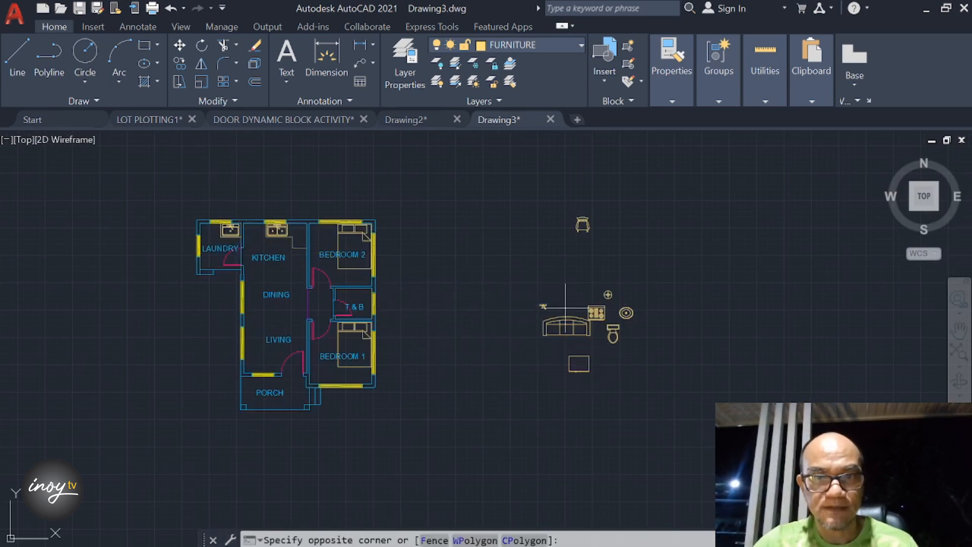
{"action": "left_click", "coordinate": [498, 288]}
{"action": "scroll", "coordinate": [606, 290], "scroll_direction": "up", "scroll_amount": 4}
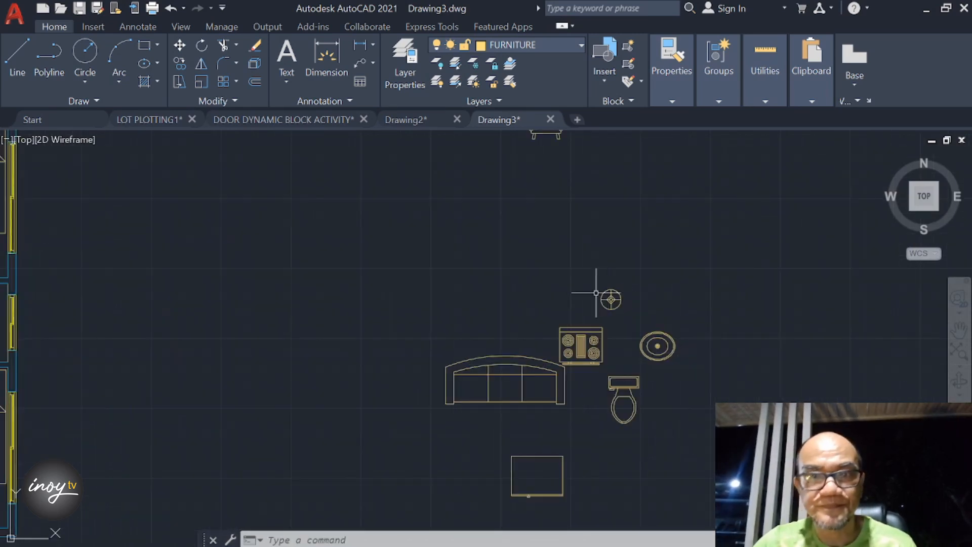
- Copy the round crossed-circle block from outside the plan to the left of the bed's head in Bedroom 2
{"action": "left_click", "coordinate": [180, 46]}
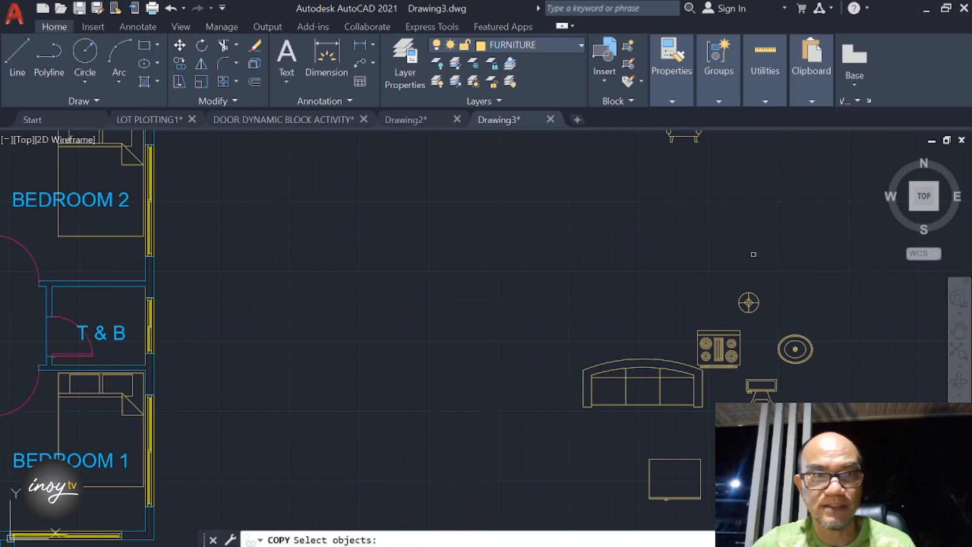
{"action": "left_click", "coordinate": [748, 299]}
{"action": "key", "text": "Return"}
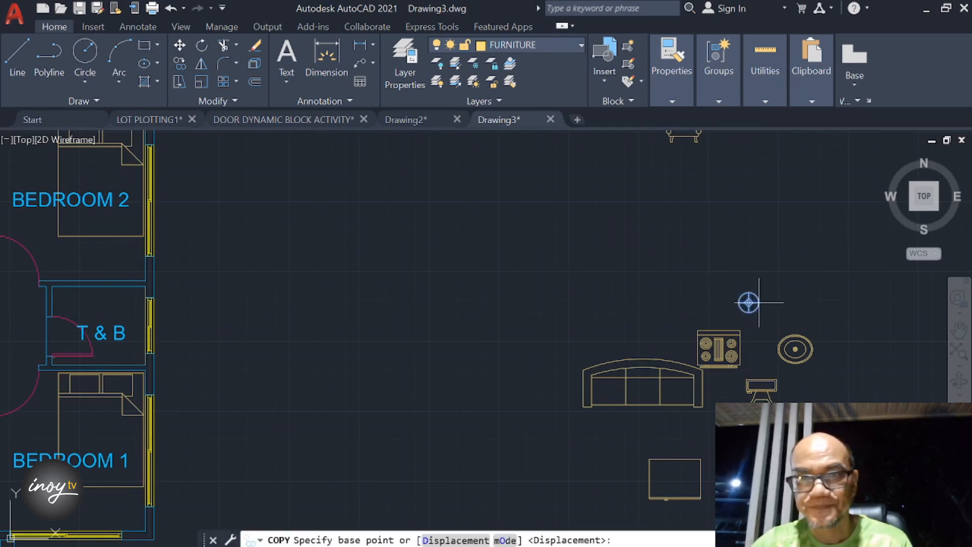
{"action": "left_click", "coordinate": [749, 302]}
{"action": "mouse_move", "coordinate": [213, 211]}
{"action": "middle_mouse_down"}
{"action": "mouse_move", "coordinate": [470, 302]}
{"action": "mouse_move", "coordinate": [462, 296]}
{"action": "middle_mouse_up"}
{"action": "scroll", "coordinate": [434, 261], "scroll_direction": "up", "scroll_amount": 2}
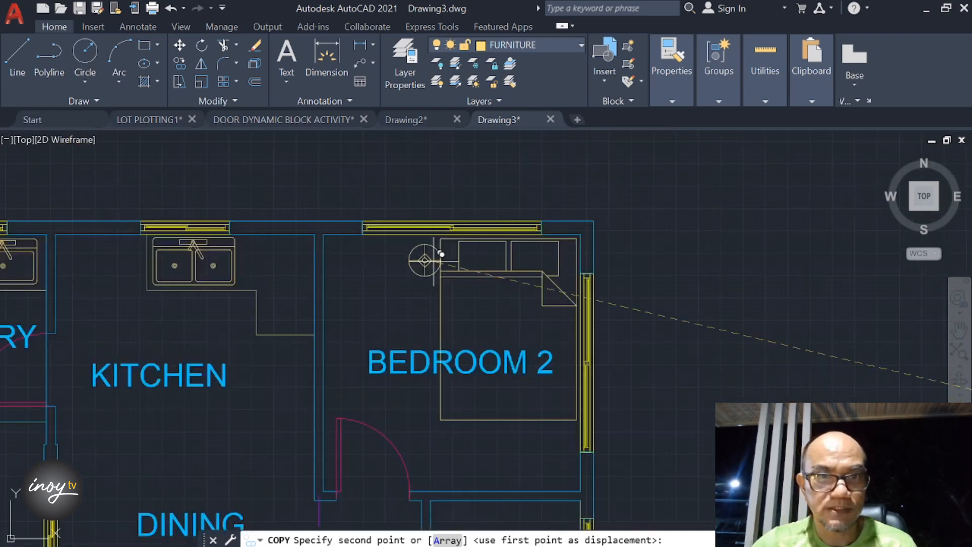
{"action": "left_click", "coordinate": [426, 254]}
{"action": "scroll", "coordinate": [426, 255], "scroll_direction": "down", "scroll_amount": 4}
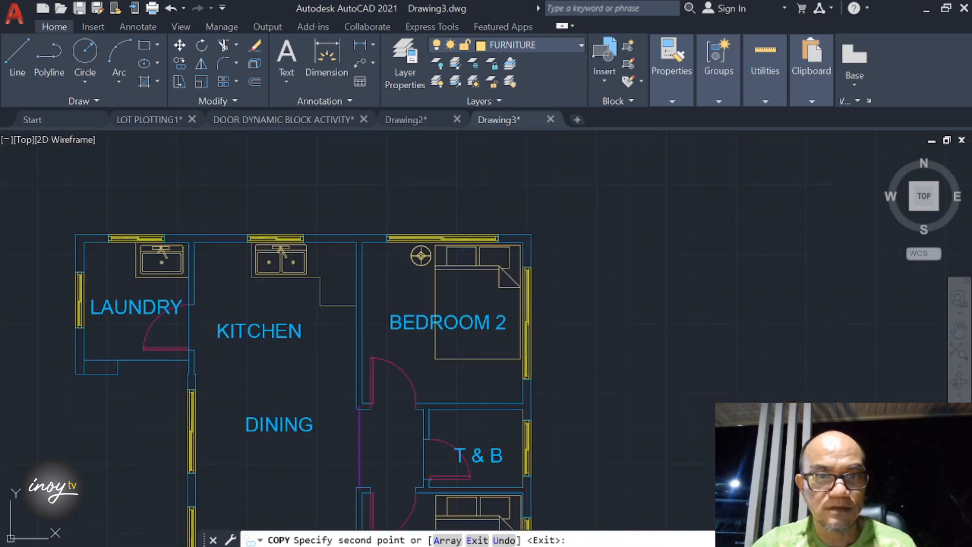
- Place another copy of the round crossed-circle block in the lower-right corner of Bedroom 1 and finish copying
{"action": "middle_click_drag", "start_coordinate": [463, 373], "coordinate": [486, 277]}
{"action": "scroll", "coordinate": [486, 374], "scroll_direction": "up", "scroll_amount": 4}
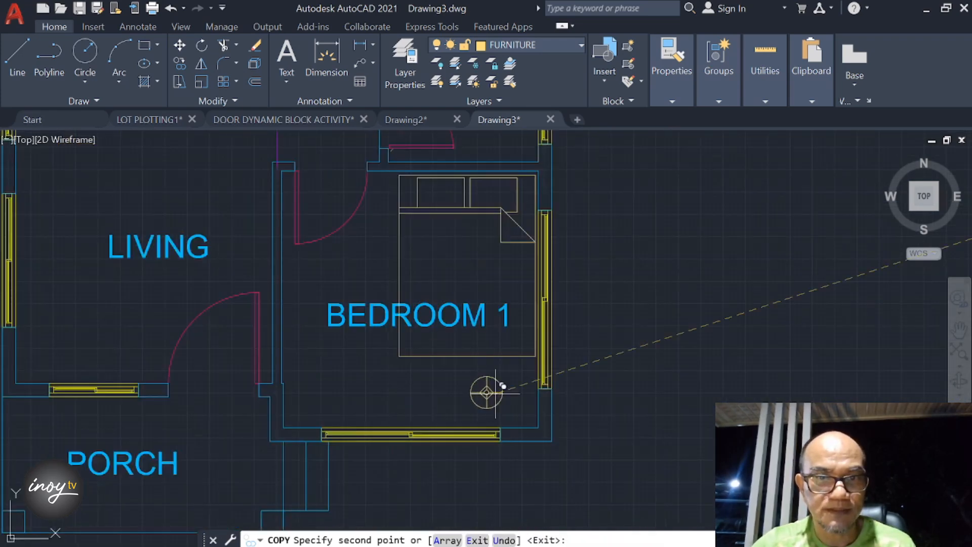
{"action": "left_click", "coordinate": [523, 405]}
{"action": "key", "text": "Return"}
{"action": "scroll", "coordinate": [445, 370], "scroll_direction": "down", "scroll_amount": 4}
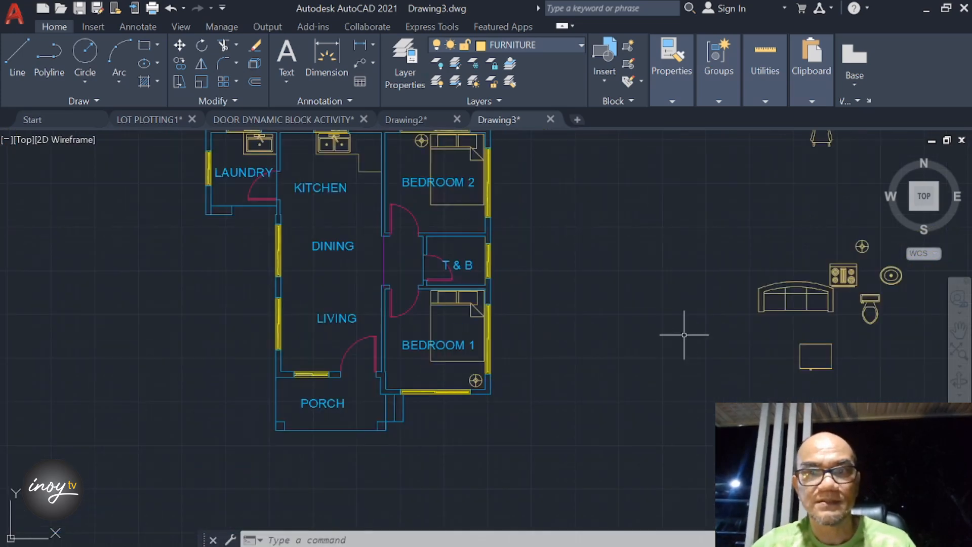
- Delete the original round crossed-circle block above the range outside the plan
{"action": "middle_click_drag", "start_coordinate": [686, 332], "coordinate": [450, 408]}
{"action": "left_click", "coordinate": [633, 320]}
{"action": "left_click", "coordinate": [619, 301]}
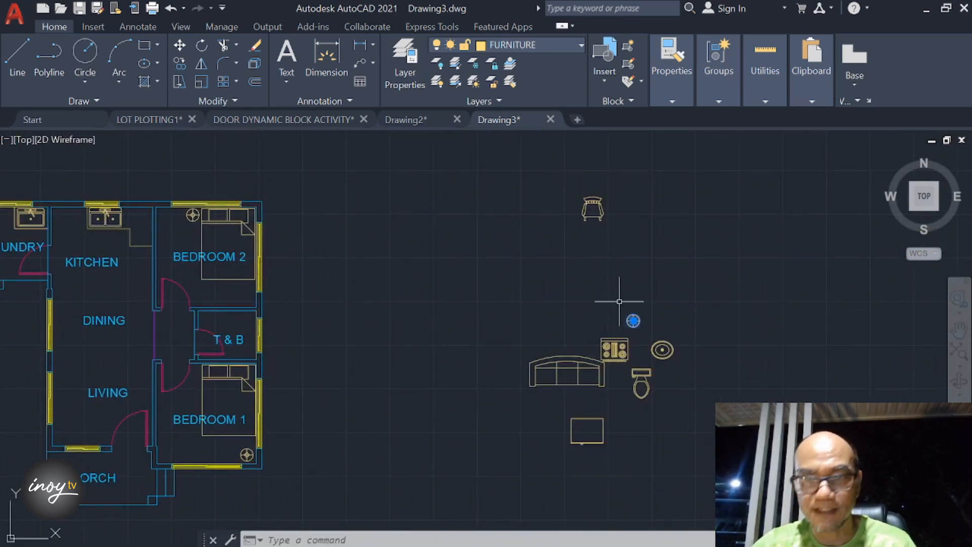
- Copy the chair from outside the plan into the upper-left corner of Bedroom 2
{"action": "left_click", "coordinate": [179, 63]}
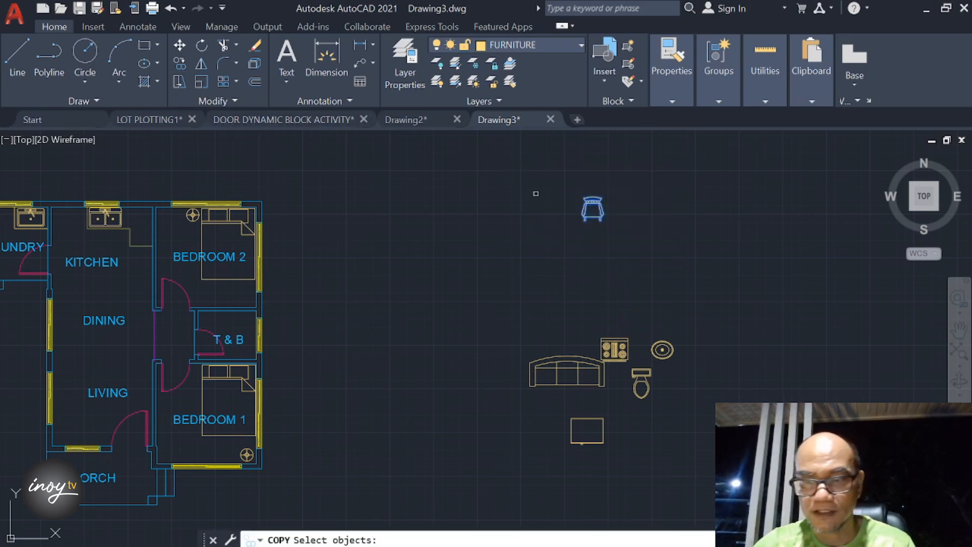
{"action": "left_click", "coordinate": [593, 207]}
{"action": "key", "text": "Return"}
{"action": "left_click", "coordinate": [589, 209]}
{"action": "scroll", "coordinate": [161, 231], "scroll_direction": "up", "scroll_amount": 4}
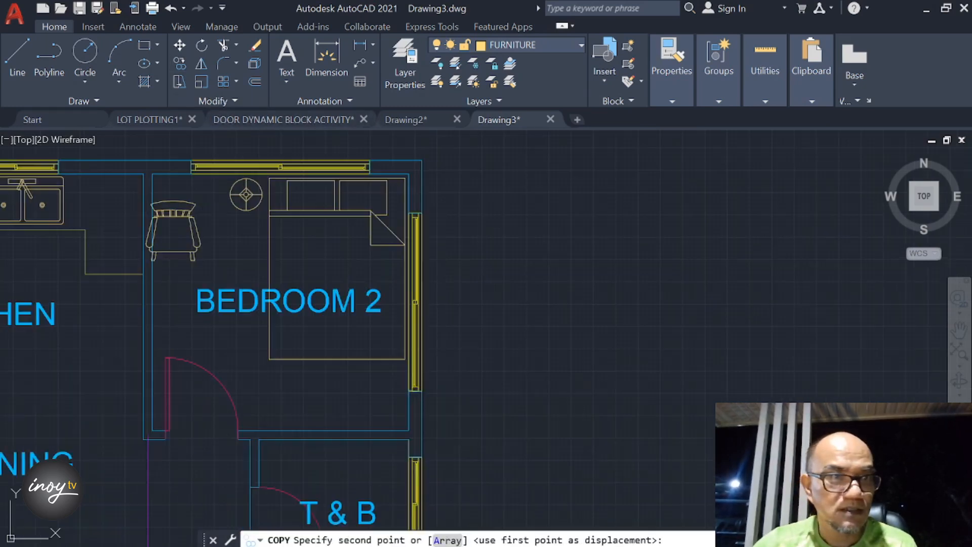
{"action": "left_click", "coordinate": [192, 212]}
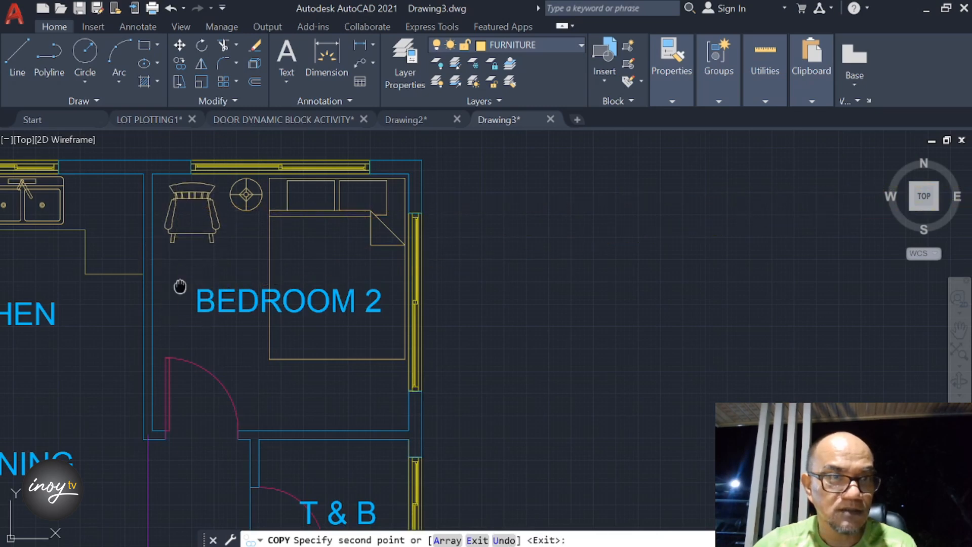
- Place copies of the chair in the lower-left corner of Bedroom 1 and on the porch's left side, and finish copying
{"action": "middle_click_drag", "start_coordinate": [180, 287], "coordinate": [298, 71]}
{"action": "middle_click_drag", "start_coordinate": [285, 486], "coordinate": [380, 315]}
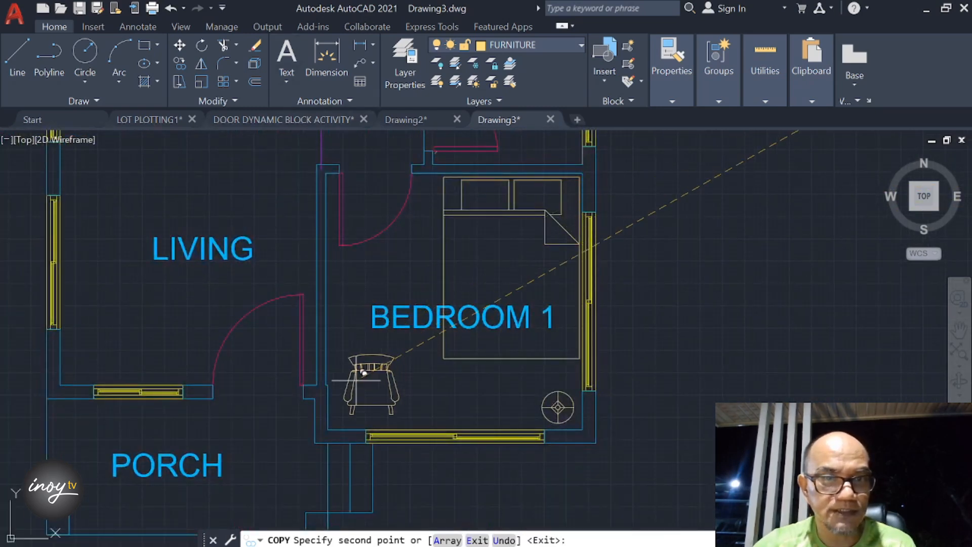
{"action": "left_click", "coordinate": [373, 371]}
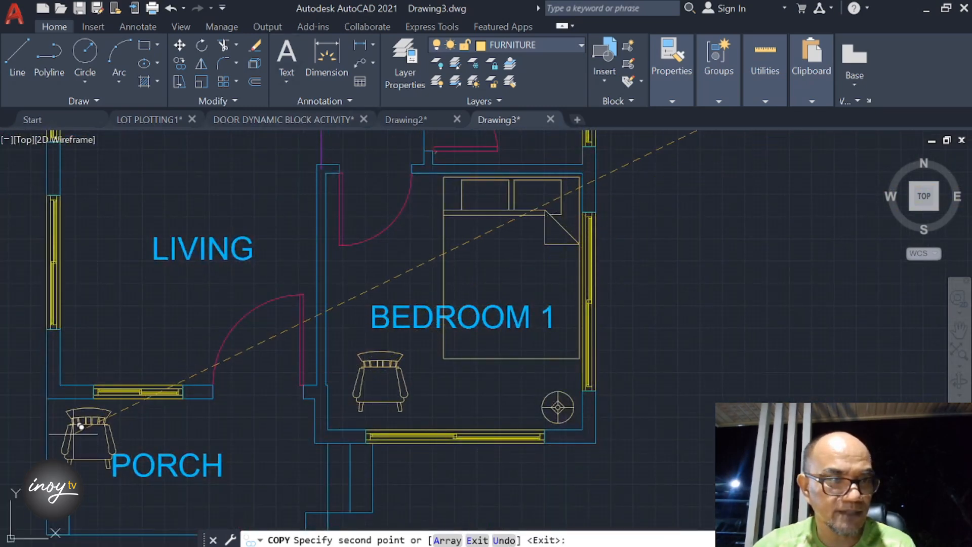
{"action": "key", "text": "Return"}
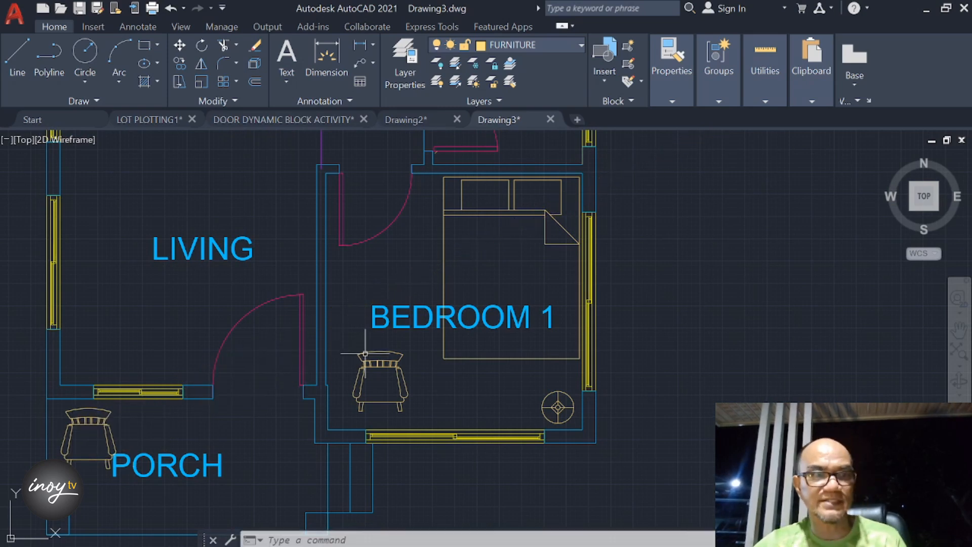
- Rotate the Bedroom 1 chair about 149 degrees so its back faces the room's lower-left corner
{"action": "middle_click_drag", "start_coordinate": [365, 353], "coordinate": [407, 300]}
{"action": "left_click", "coordinate": [201, 48]}
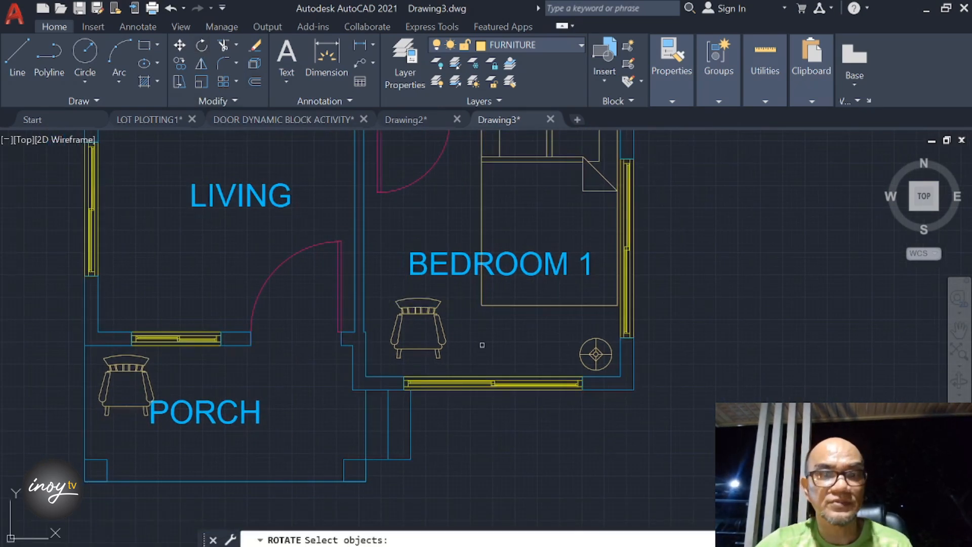
{"action": "left_click", "coordinate": [468, 347]}
{"action": "left_click", "coordinate": [391, 298]}
{"action": "key", "text": "Return"}
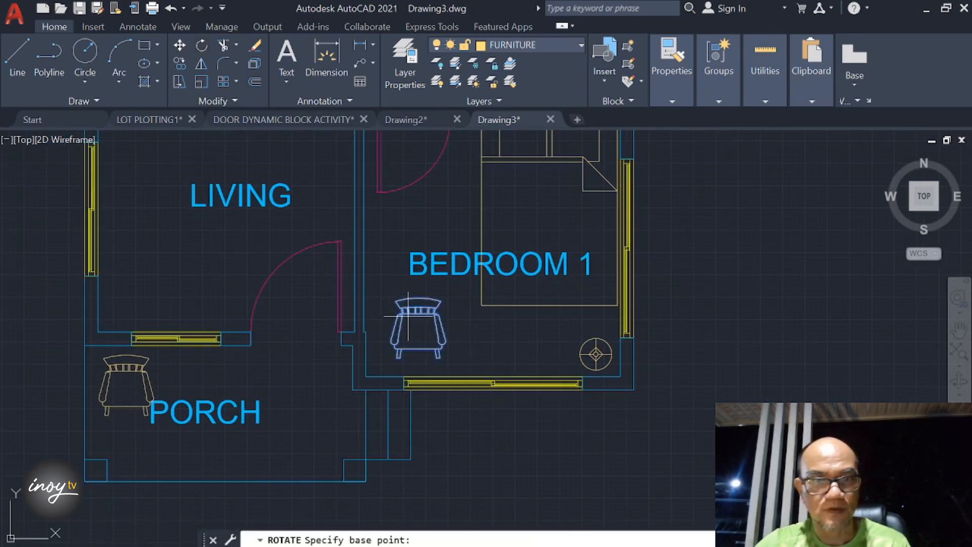
{"action": "left_click", "coordinate": [408, 312]}
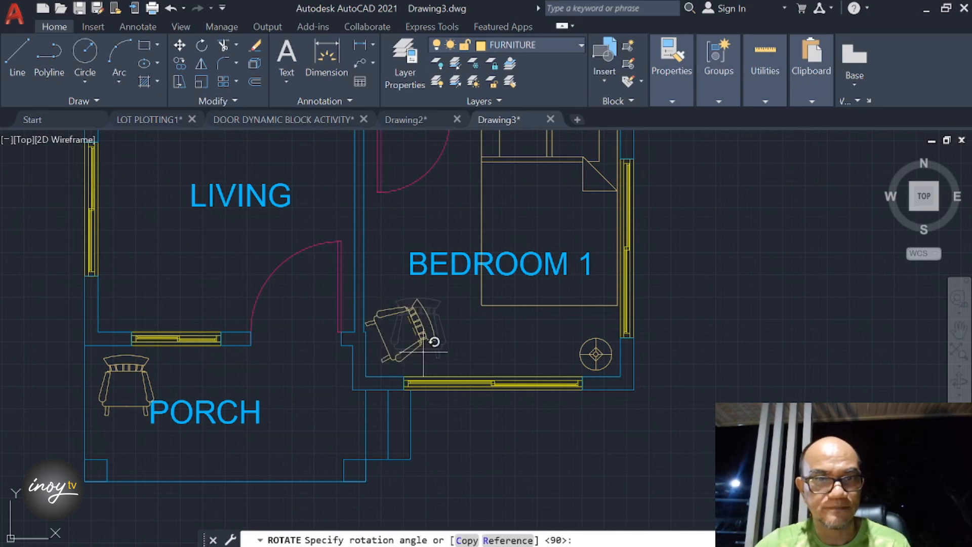
{"action": "left_click", "coordinate": [354, 284]}
- Move the rotated chair slightly down, closer to the lower-left corner of Bedroom 1
{"action": "left_click", "coordinate": [178, 45]}
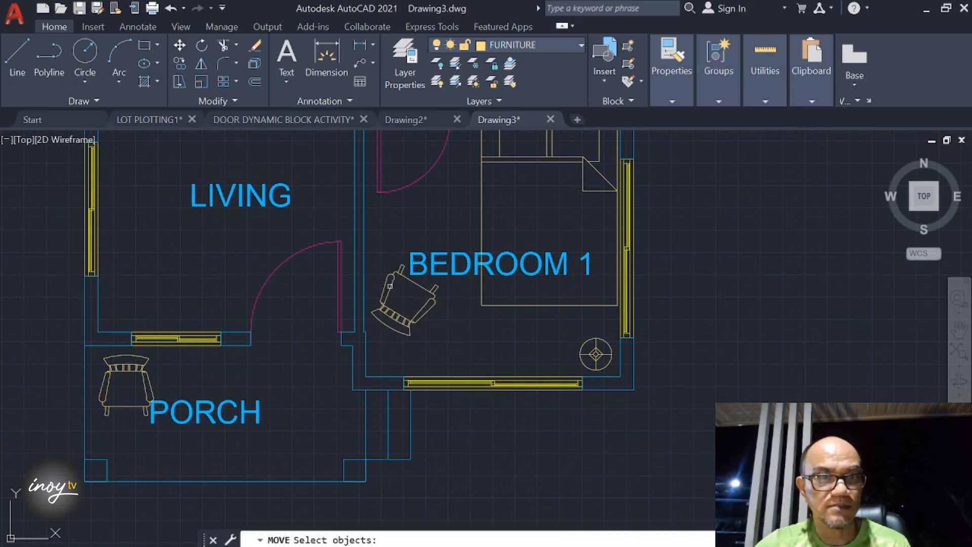
{"action": "left_click", "coordinate": [445, 347]}
{"action": "left_click", "coordinate": [398, 298]}
{"action": "key", "text": "Return"}
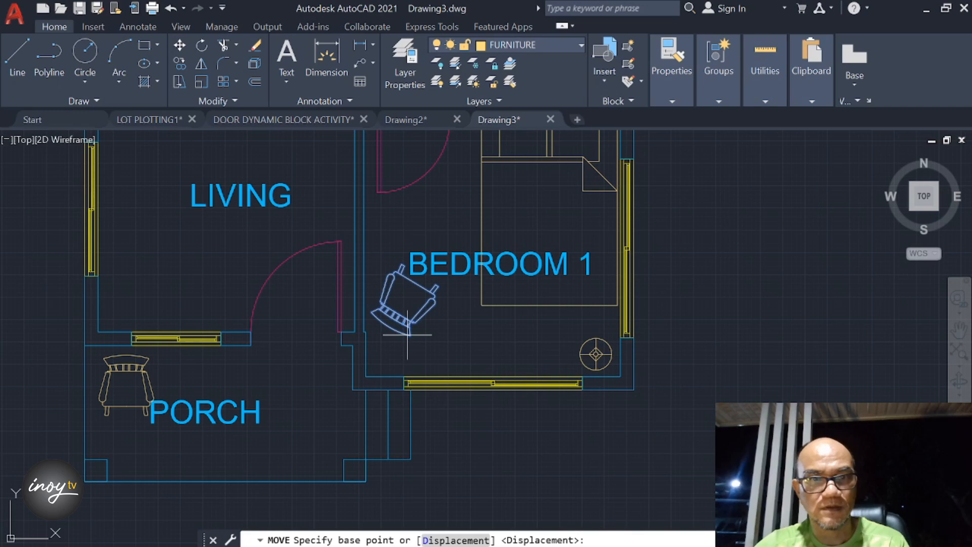
{"action": "left_click", "coordinate": [400, 313]}
{"action": "left_click", "coordinate": [403, 327]}
- Move the rectangular refrigerator block from outside the plan into the kitchen's upper-left corner beside the sink counter
{"action": "scroll", "coordinate": [453, 254], "scroll_direction": "down", "scroll_amount": 4}
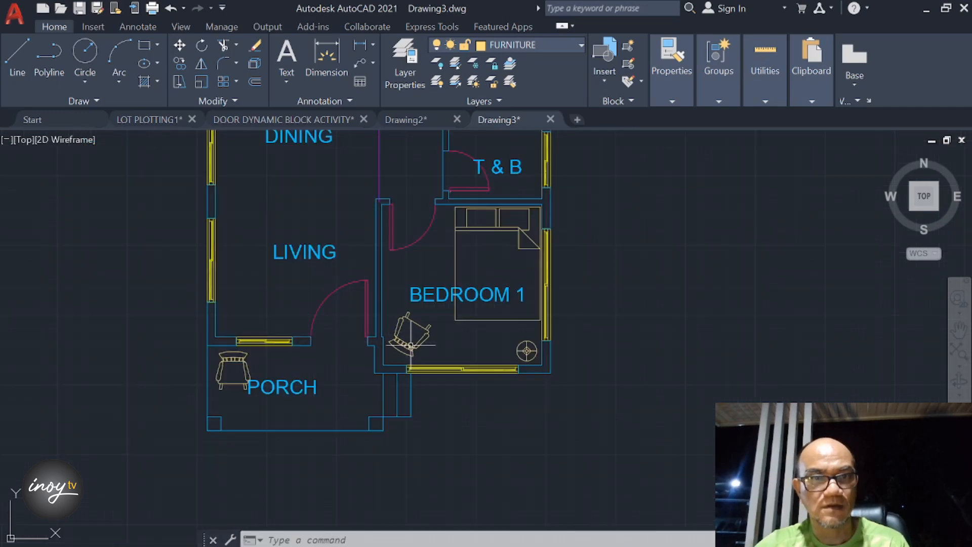
{"action": "middle_click_drag", "start_coordinate": [454, 255], "coordinate": [473, 317]}
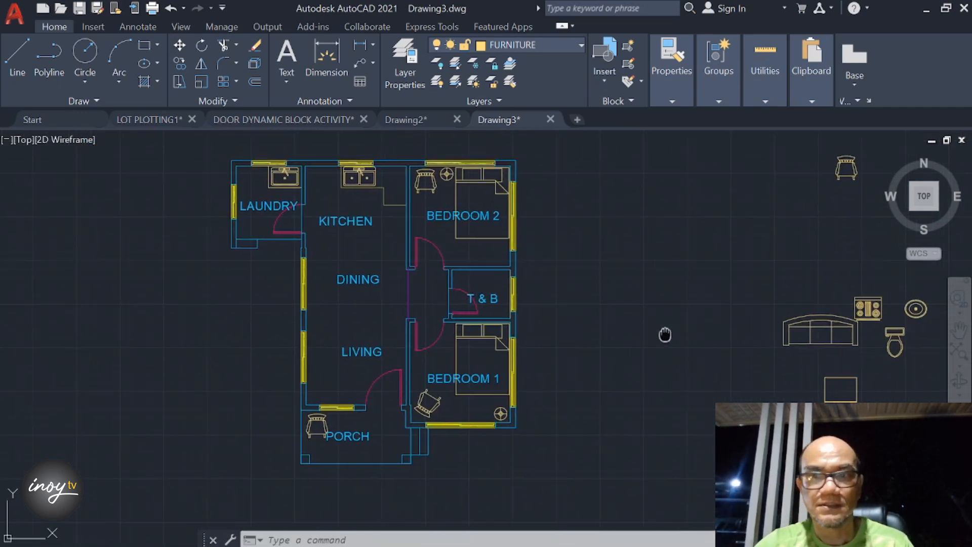
{"action": "middle_click_drag", "start_coordinate": [664, 334], "coordinate": [594, 314]}
{"action": "left_click", "coordinate": [179, 45]}
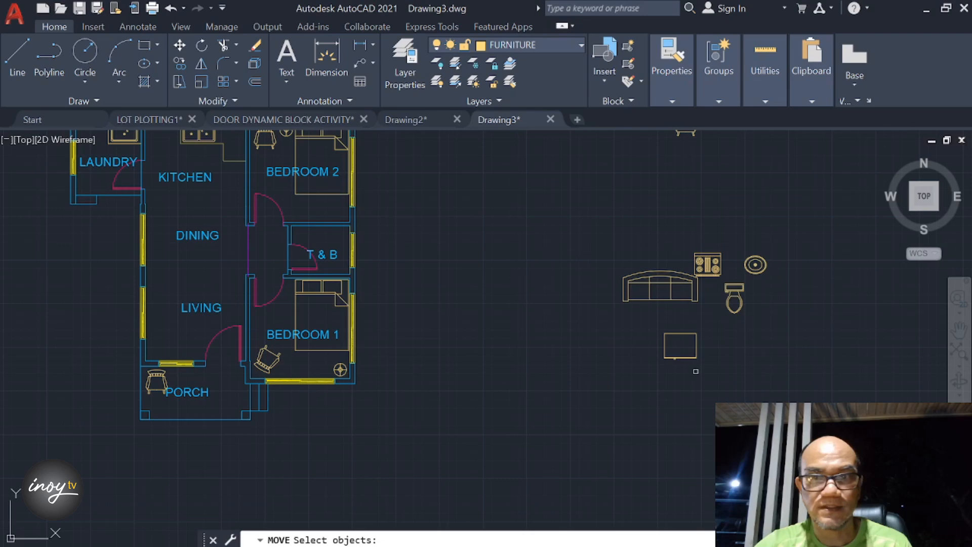
{"action": "left_click", "coordinate": [727, 372]}
{"action": "left_click", "coordinate": [645, 328]}
{"action": "key", "text": "Return"}
{"action": "left_click", "coordinate": [680, 351]}
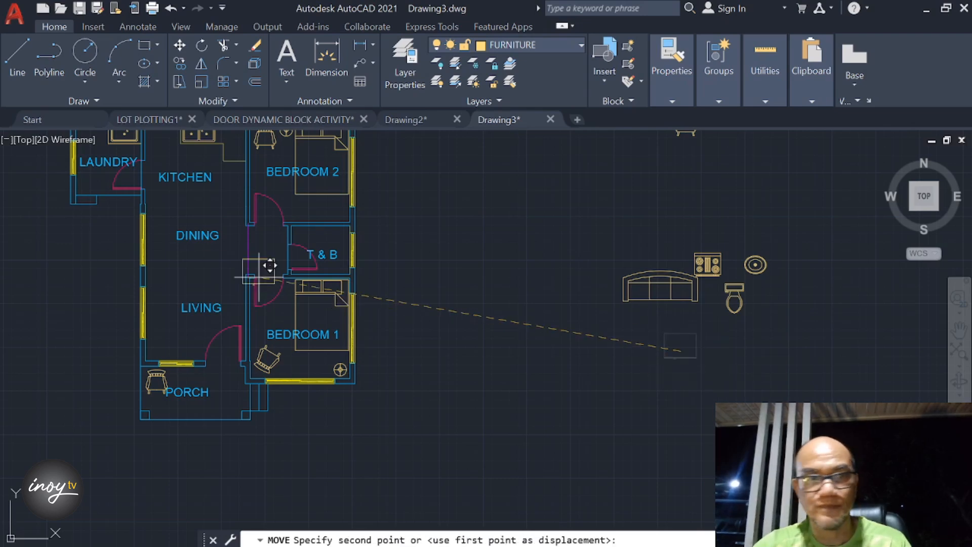
{"action": "middle_click_drag", "start_coordinate": [216, 268], "coordinate": [423, 453]}
{"action": "scroll", "coordinate": [404, 360], "scroll_direction": "up", "scroll_amount": 6}
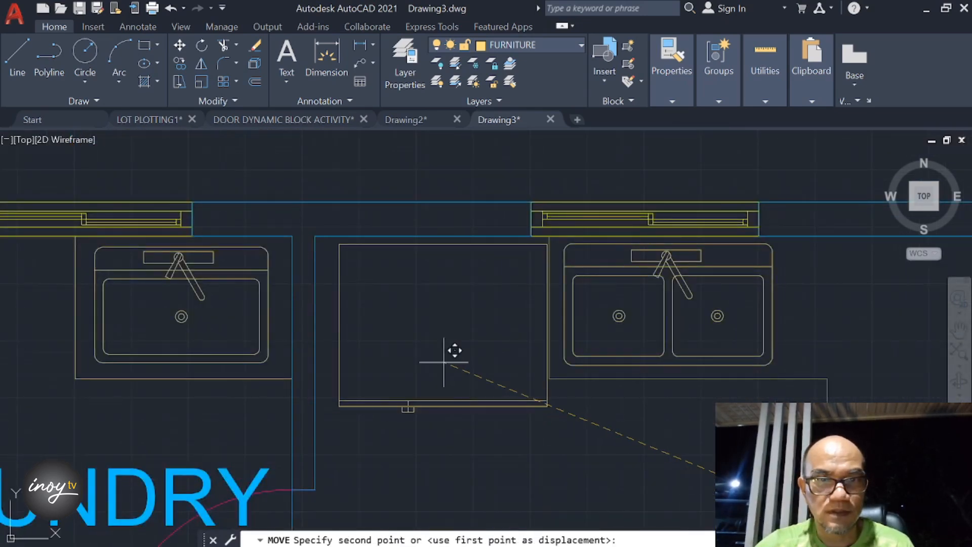
{"action": "left_click", "coordinate": [436, 359]}
- Rotate the sofa outside the plan 90 degrees counterclockwise so its back faces left
{"action": "scroll", "coordinate": [436, 359], "scroll_direction": "down", "scroll_amount": 5}
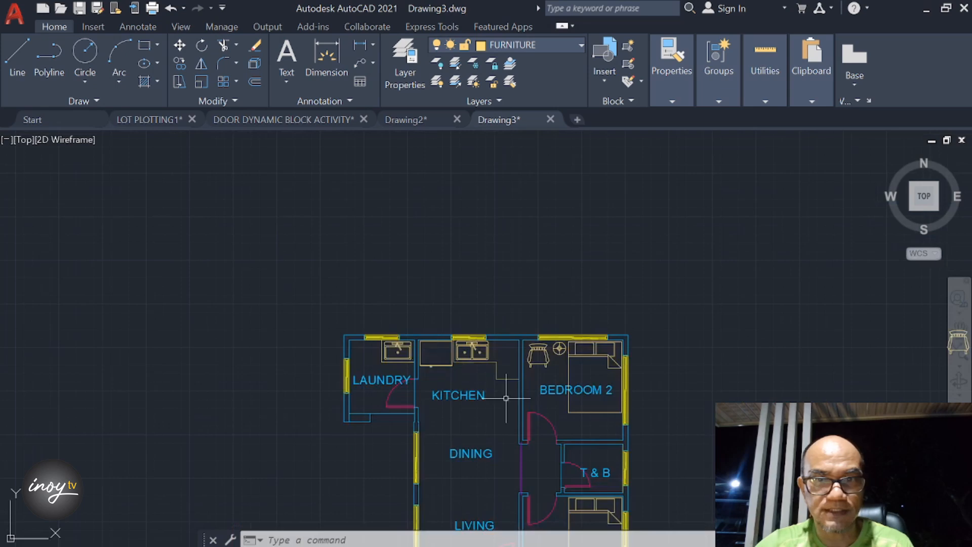
{"action": "middle_click_drag", "start_coordinate": [507, 367], "coordinate": [353, 232]}
{"action": "middle_click_drag", "start_coordinate": [648, 390], "coordinate": [573, 329]}
{"action": "middle_click_drag", "start_coordinate": [675, 370], "coordinate": [621, 354]}
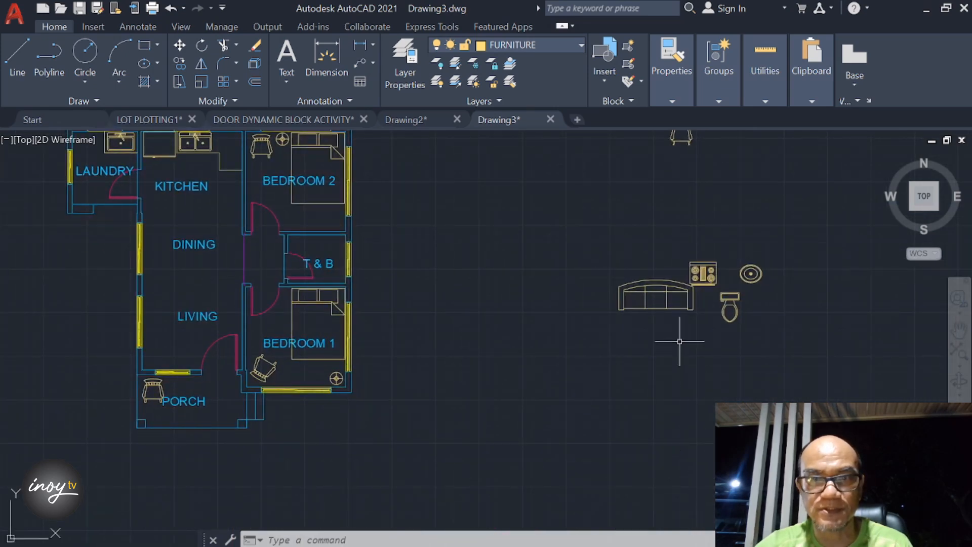
{"action": "left_click", "coordinate": [201, 49]}
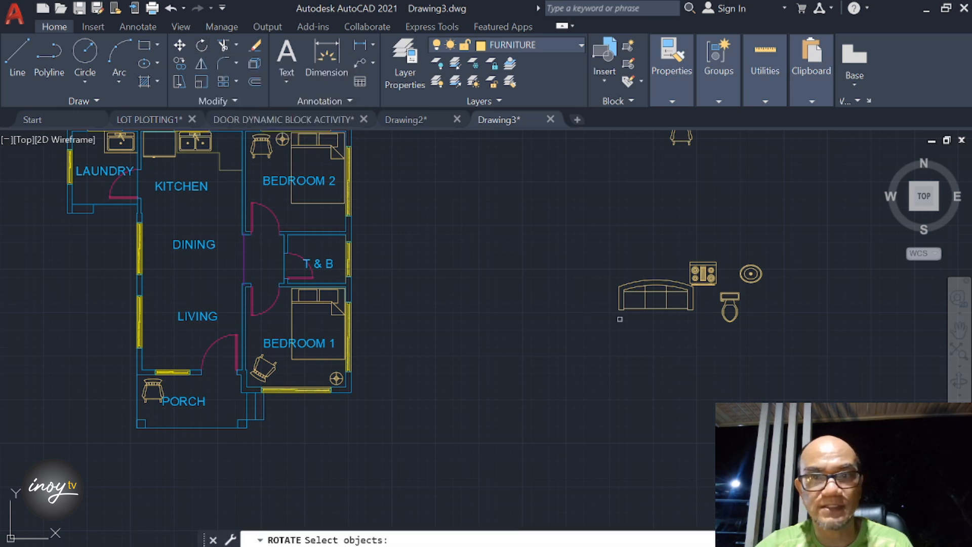
{"action": "left_click", "coordinate": [656, 306]}
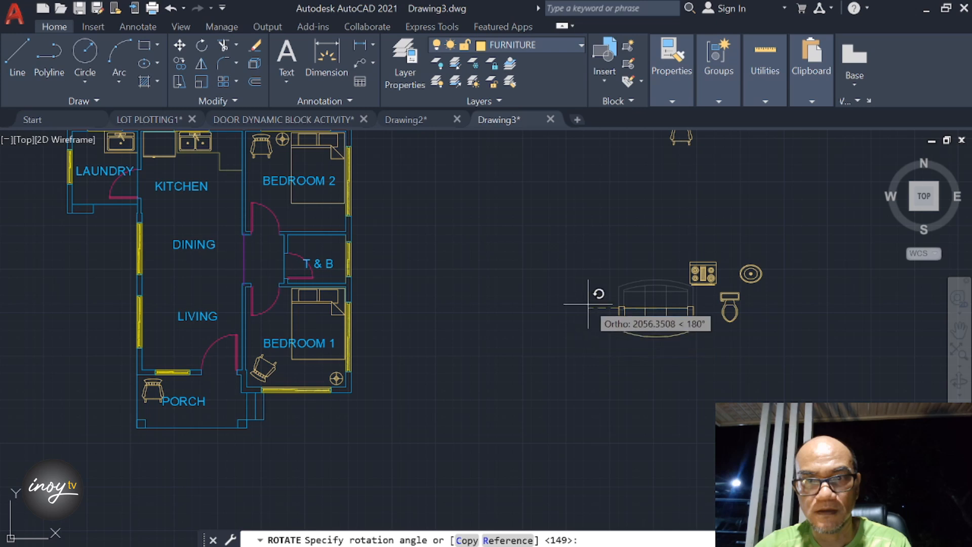
{"action": "left_click", "coordinate": [648, 244]}
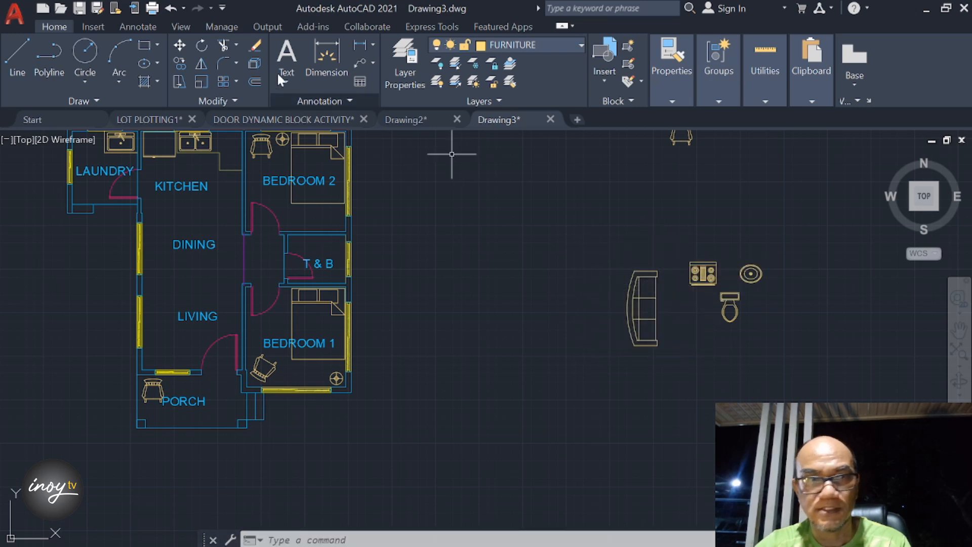
- Rotate the range outside the plan 90 degrees clockwise about the midpoint of its upper edge
{"action": "left_click", "coordinate": [715, 288]}
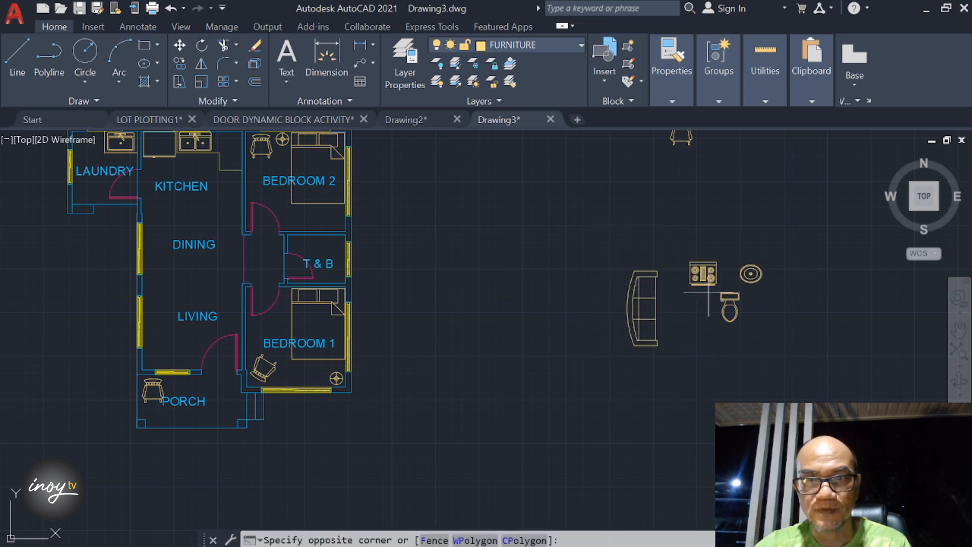
{"action": "left_click", "coordinate": [689, 232]}
{"action": "key", "text": "Return"}
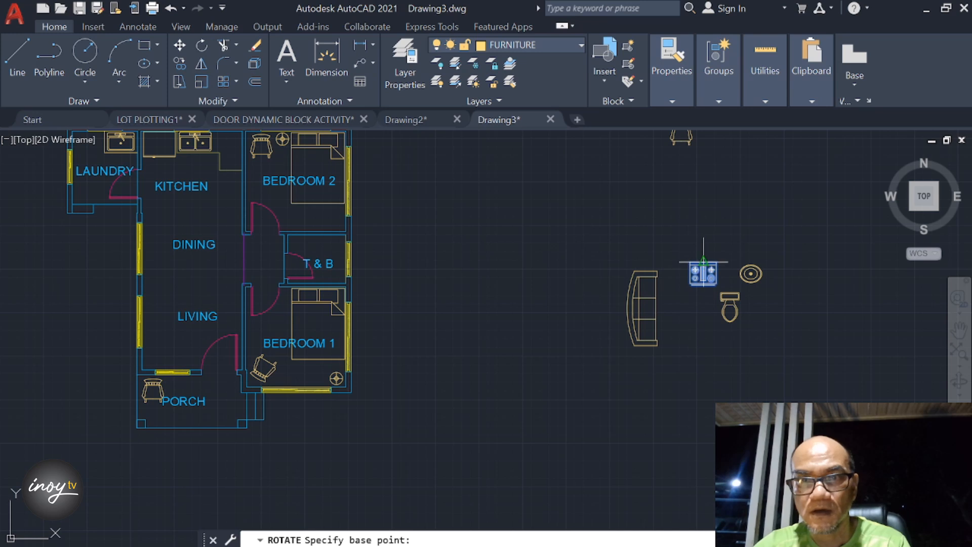
{"action": "left_click", "coordinate": [703, 262]}
{"action": "left_click", "coordinate": [703, 304]}
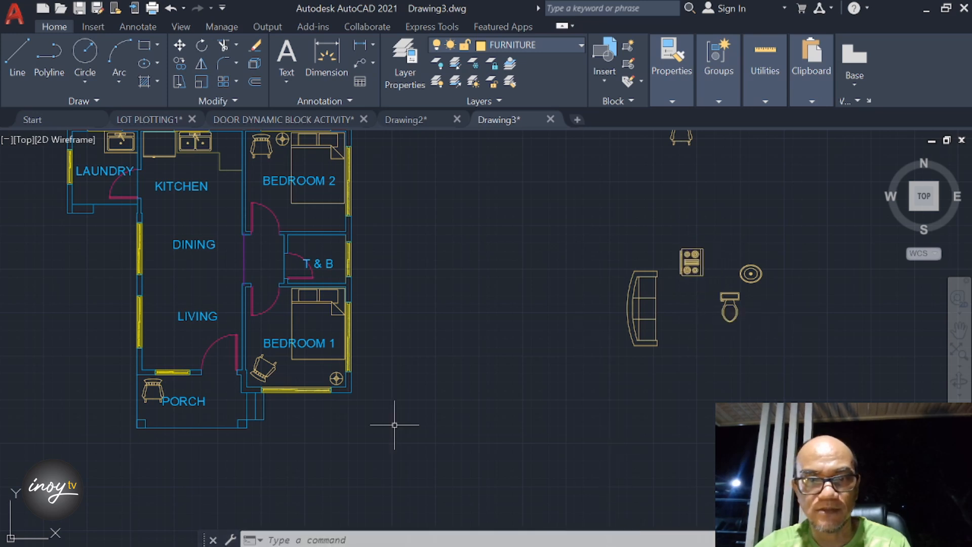
- Move the rotated sofa into the living room, with its back against the left wall's window
{"action": "left_click", "coordinate": [178, 46]}
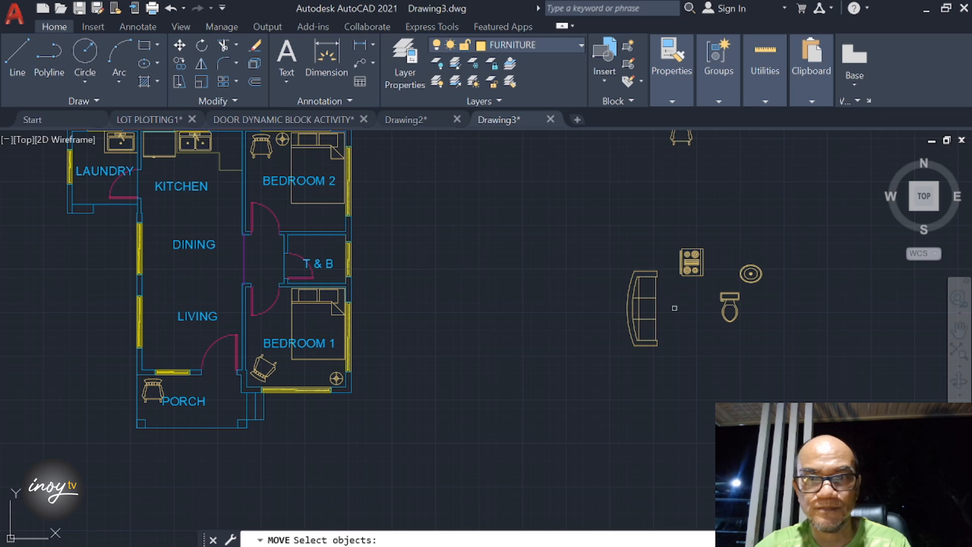
{"action": "left_click_drag", "start_coordinate": [674, 308], "coordinate": [623, 292]}
{"action": "key", "text": "Return"}
{"action": "left_click", "coordinate": [623, 291]}
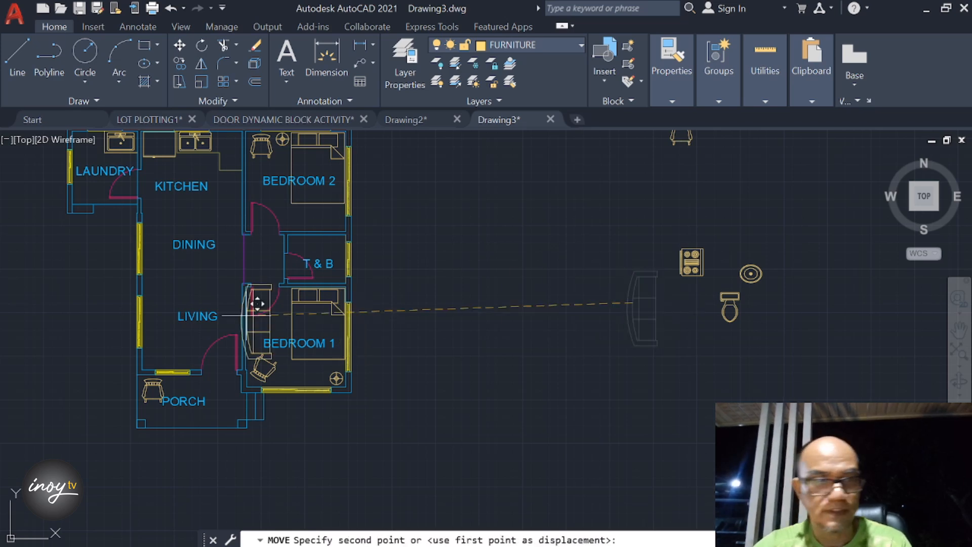
{"action": "scroll", "coordinate": [163, 321], "scroll_direction": "up", "scroll_amount": 3}
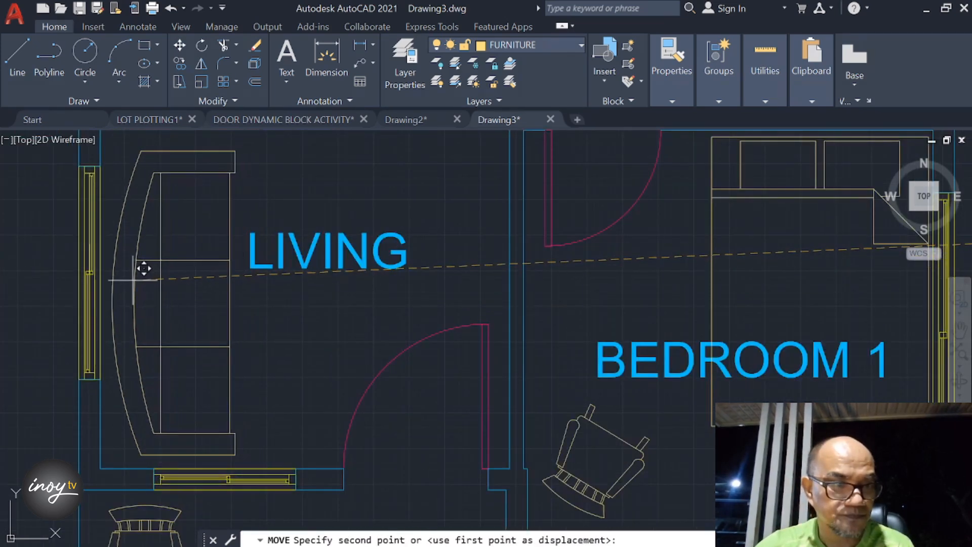
{"action": "left_click", "coordinate": [127, 283]}
- Move the rotated range into the kitchen, against the right wall directly below the counter's end
{"action": "scroll", "coordinate": [162, 307], "scroll_direction": "down", "scroll_amount": 5}
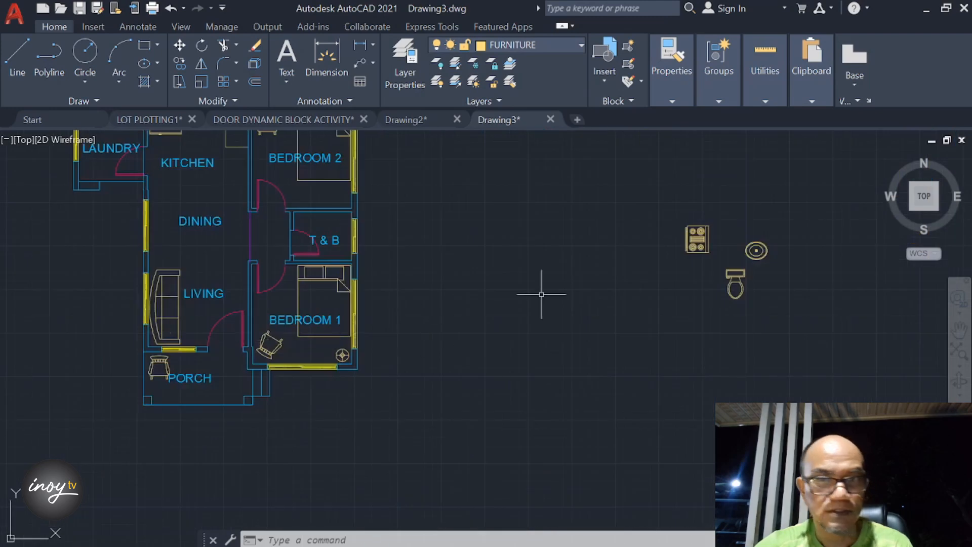
{"action": "left_click", "coordinate": [179, 45]}
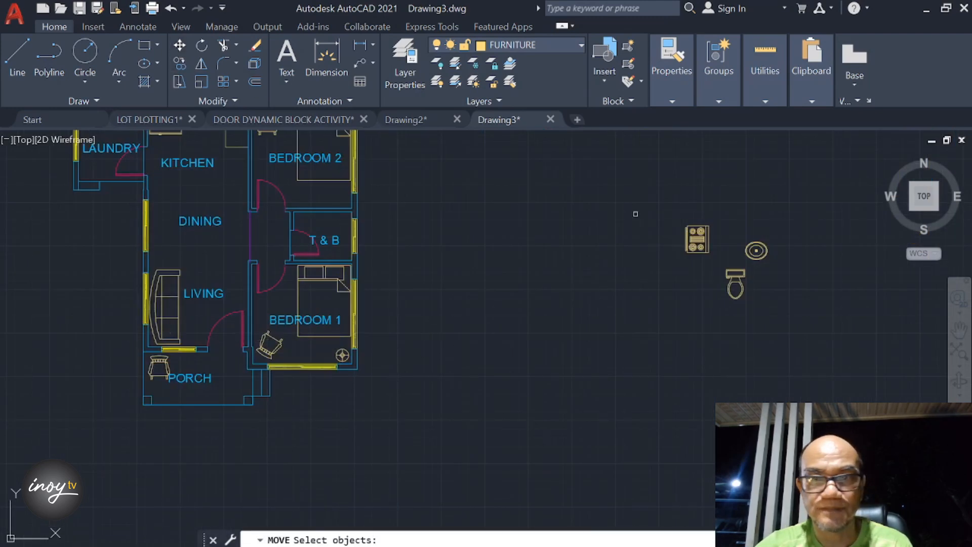
{"action": "left_click_drag", "start_coordinate": [706, 272], "coordinate": [683, 195]}
{"action": "key", "text": "Return"}
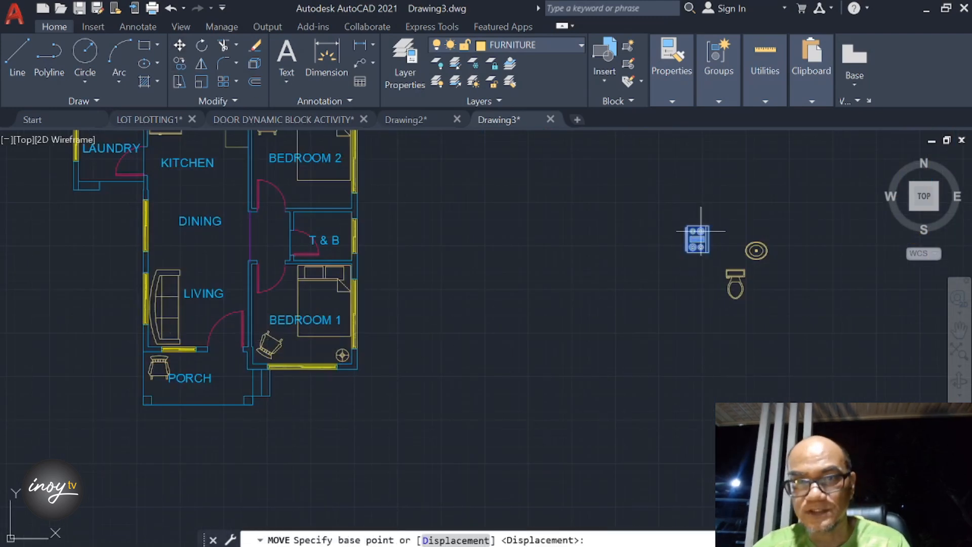
{"action": "left_click", "coordinate": [698, 234]}
{"action": "middle_click_drag", "start_coordinate": [221, 151], "coordinate": [332, 238]}
{"action": "scroll", "coordinate": [332, 238], "scroll_direction": "up", "scroll_amount": 3}
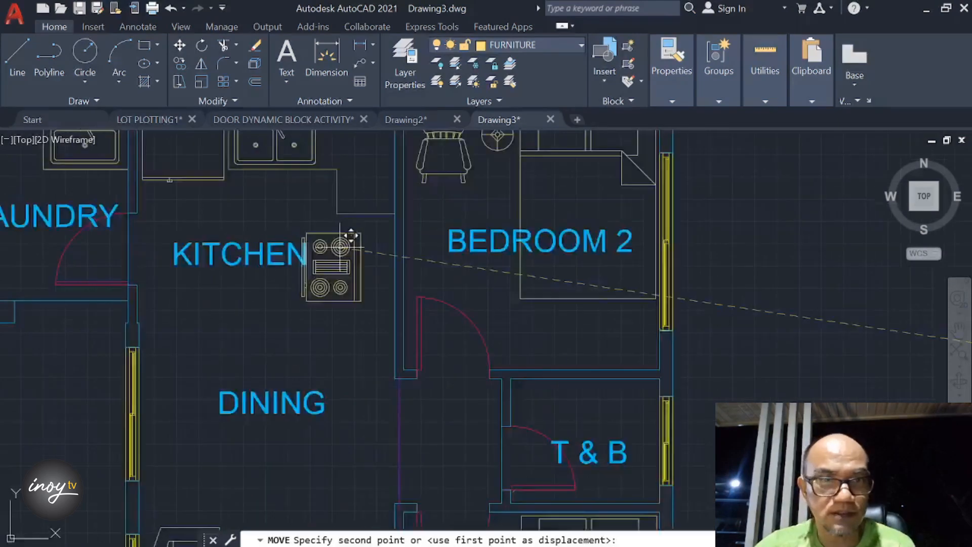
{"action": "scroll", "coordinate": [375, 222], "scroll_direction": "up", "scroll_amount": 6}
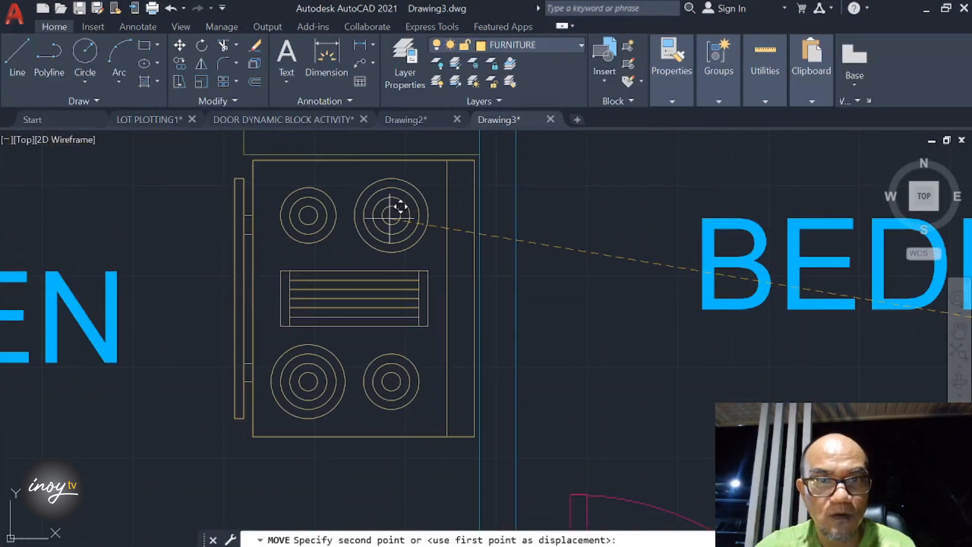
{"action": "left_click", "coordinate": [395, 211]}
- Move the toilet from outside the plan into the T & B, with its tank against the upper wall
{"action": "scroll", "coordinate": [390, 213], "scroll_direction": "down", "scroll_amount": 6}
{"action": "middle_click_drag", "start_coordinate": [560, 289], "coordinate": [422, 243]}
{"action": "scroll", "coordinate": [426, 248], "scroll_direction": "down", "scroll_amount": 2}
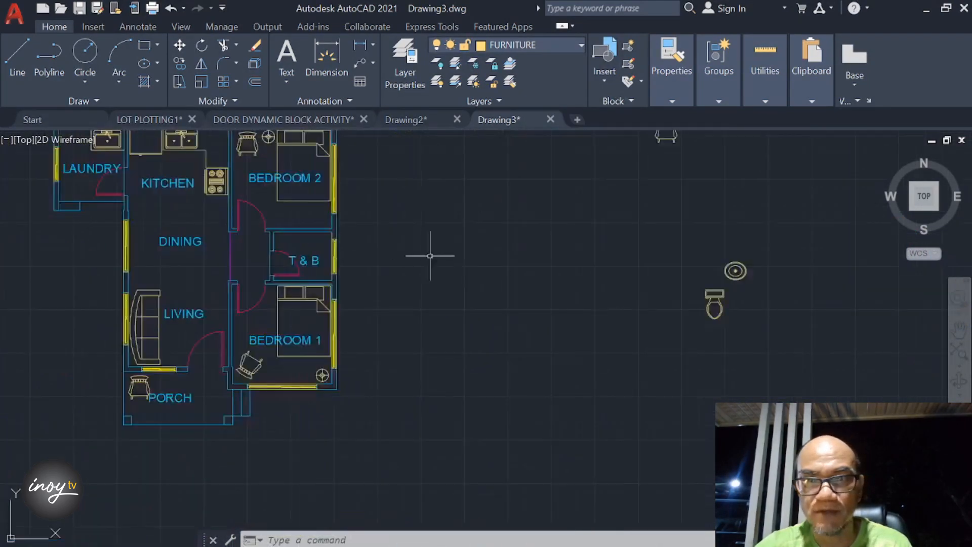
{"action": "middle_click_drag", "start_coordinate": [618, 267], "coordinate": [585, 341]}
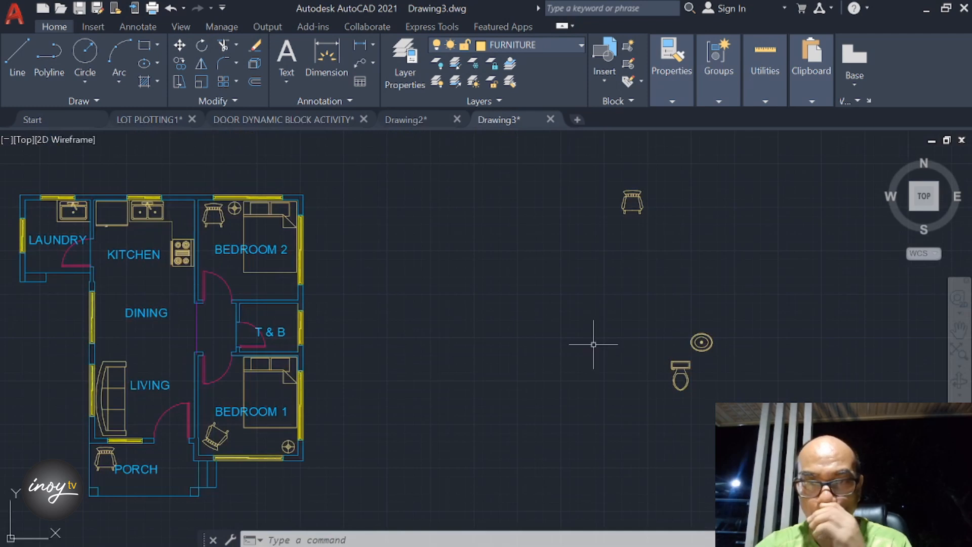
{"action": "scroll", "coordinate": [679, 395], "scroll_direction": "up", "scroll_amount": 2}
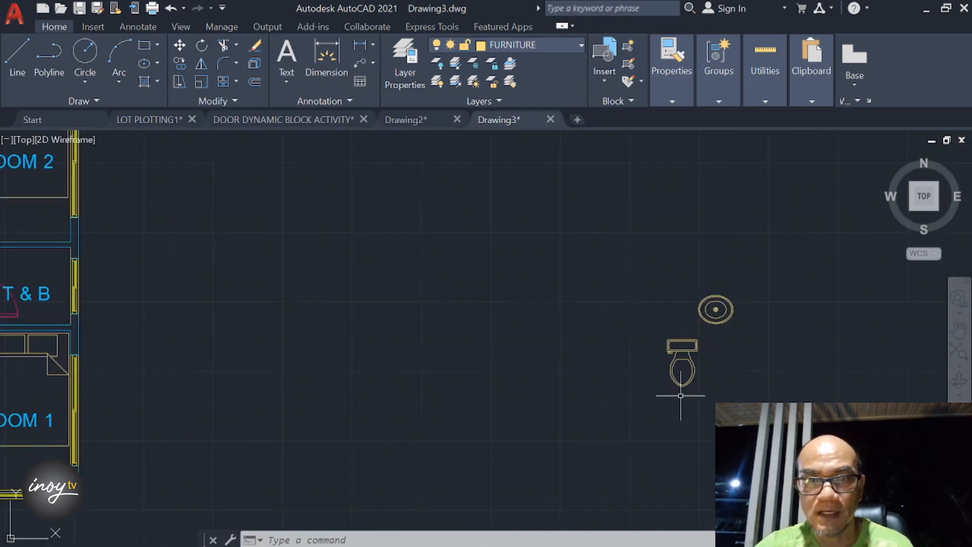
{"action": "left_click", "coordinate": [178, 47]}
{"action": "left_click", "coordinate": [669, 348]}
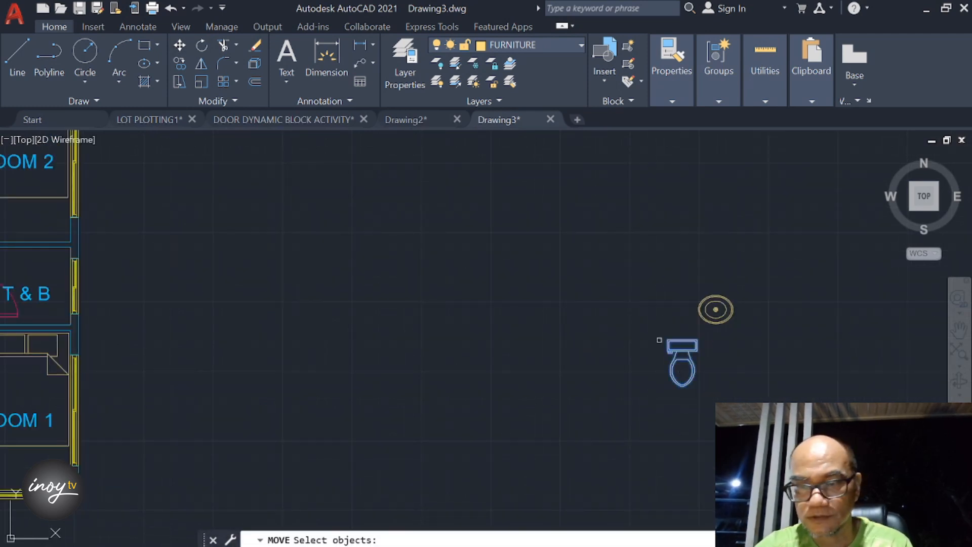
{"action": "key", "text": "Return"}
{"action": "left_click", "coordinate": [682, 347]}
{"action": "middle_click_drag", "start_coordinate": [211, 265], "coordinate": [643, 362]}
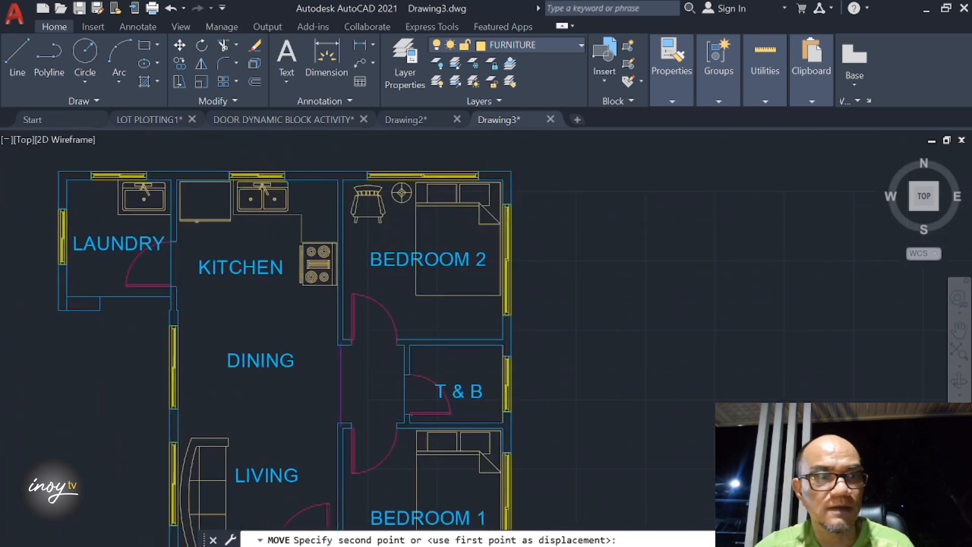
{"action": "scroll", "coordinate": [468, 380], "scroll_direction": "up", "scroll_amount": 4}
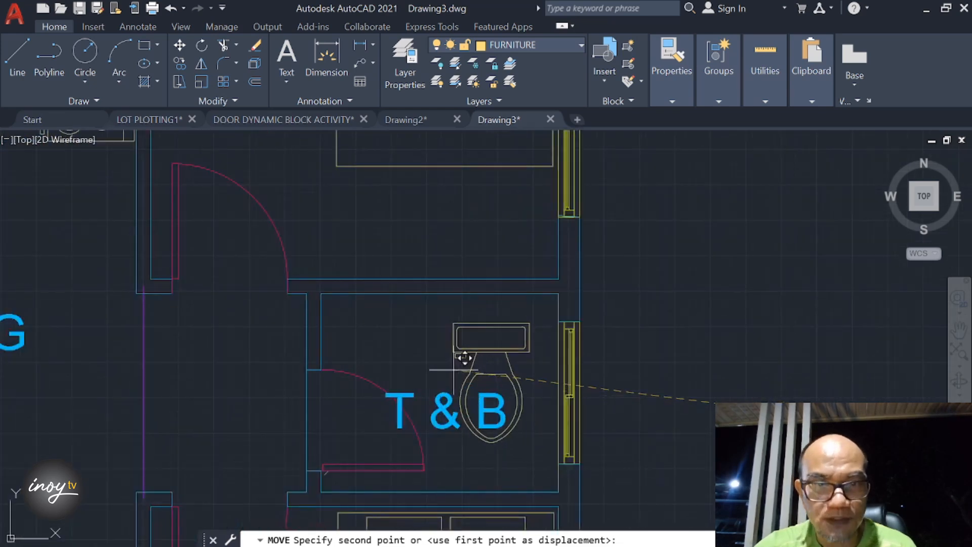
{"action": "left_click", "coordinate": [440, 343]}
- Move the oval washbasin into the T & B's upper-left corner, beside the toilet
{"action": "scroll", "coordinate": [440, 344], "scroll_direction": "down", "scroll_amount": 6}
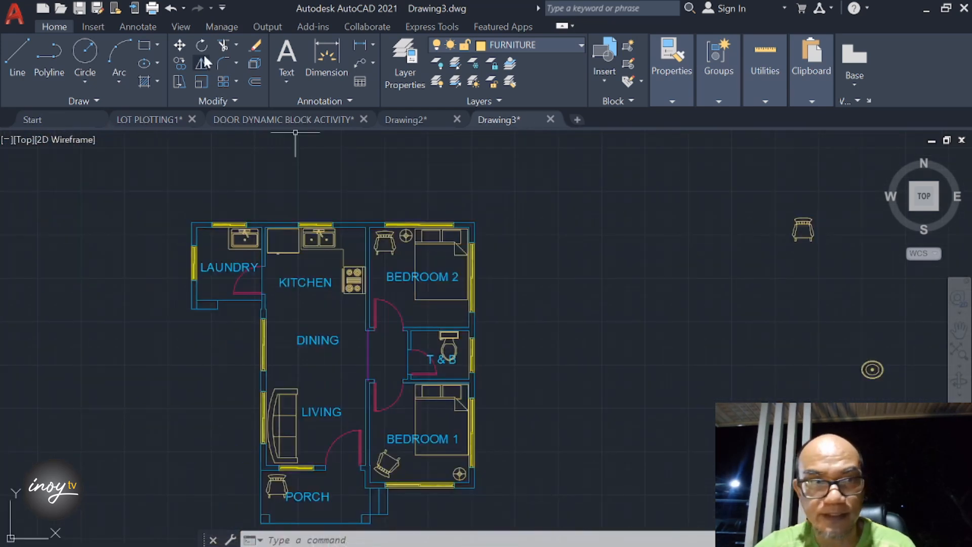
{"action": "key", "text": "space"}
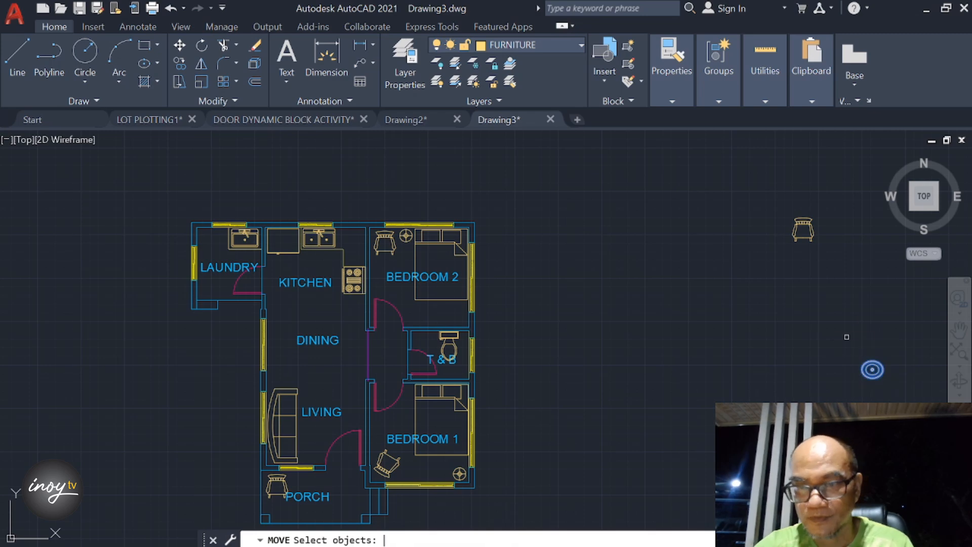
{"action": "key", "text": "space"}
{"action": "left_click", "coordinate": [870, 369]}
{"action": "scroll", "coordinate": [434, 329], "scroll_direction": "up", "scroll_amount": 4}
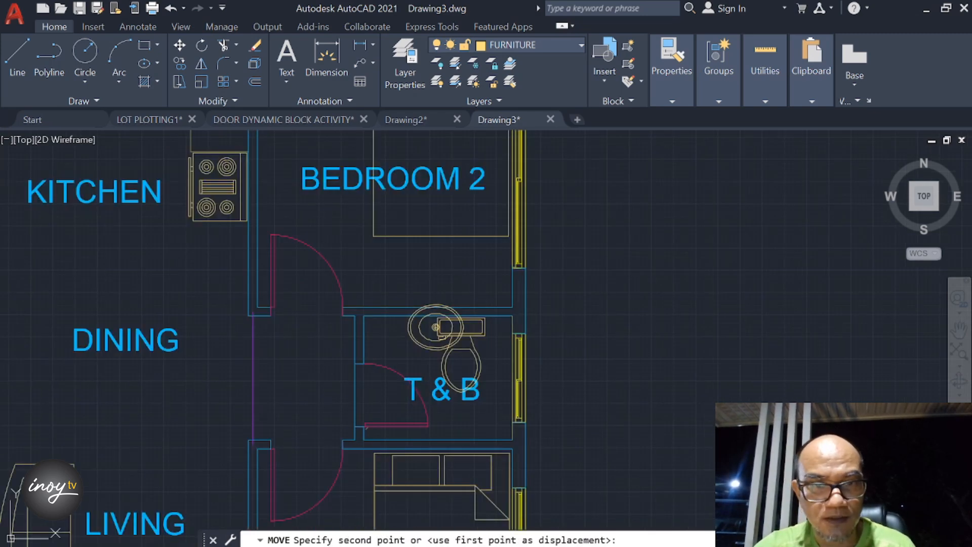
{"action": "scroll", "coordinate": [435, 327], "scroll_direction": "up", "scroll_amount": 3}
{"action": "left_click", "coordinate": [375, 341]}
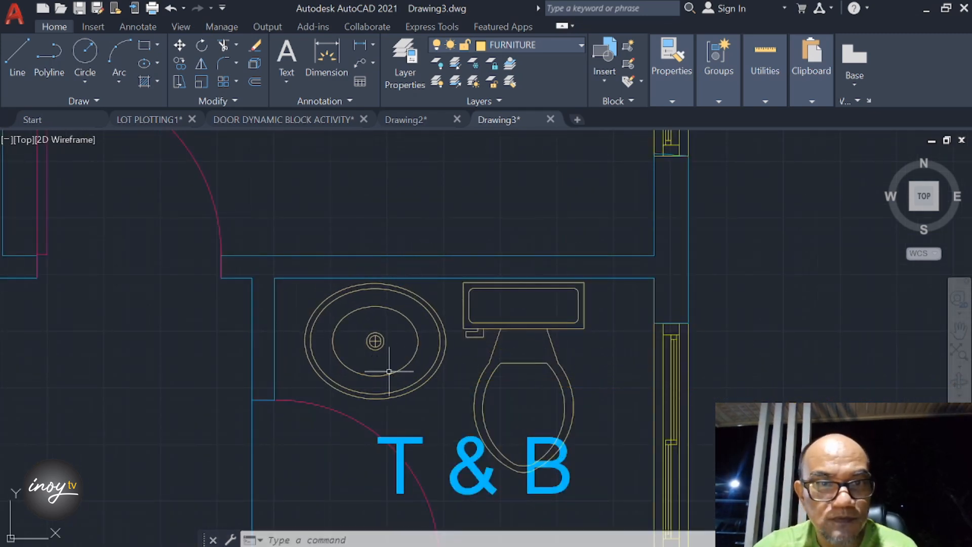
- Delete the leftover chair outside the plan
{"action": "scroll", "coordinate": [585, 358], "scroll_direction": "down", "scroll_amount": 6}
{"action": "middle_click_drag", "start_coordinate": [727, 351], "coordinate": [684, 301]}
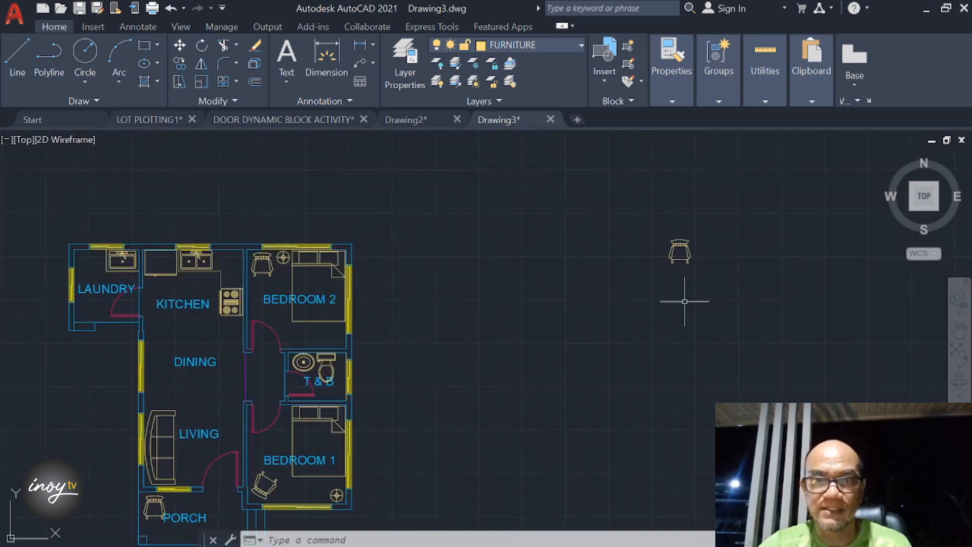
{"action": "left_click", "coordinate": [715, 293]}
{"action": "left_click", "coordinate": [613, 212]}
{"action": "key", "text": "Delete"}
- Insert the Dining Set - 36 x 72 in. block from DesignCenter's Home - Space Planner.dwg in the empty area right of the plan
{"action": "middle_click_drag", "start_coordinate": [464, 312], "coordinate": [702, 307]}
{"action": "key", "text": "ctrl+2"}
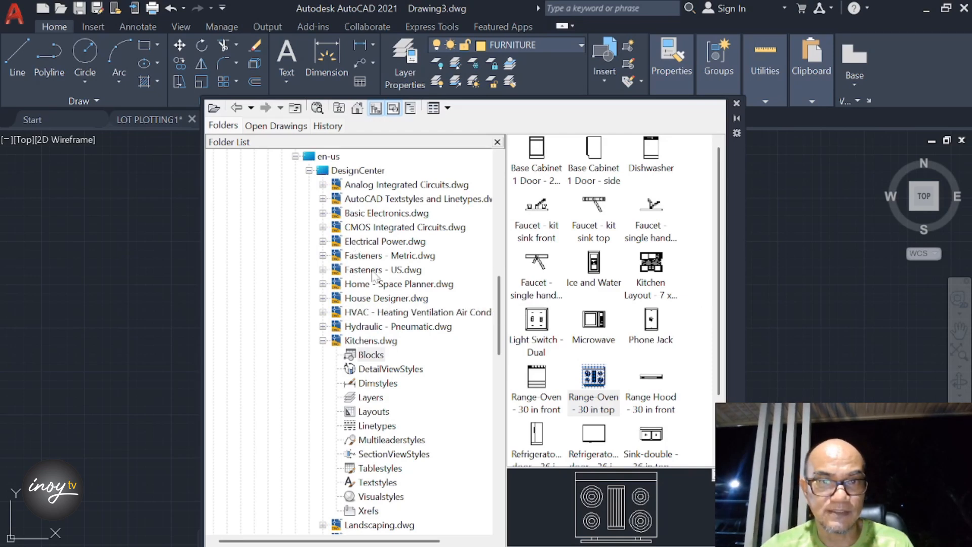
{"action": "left_click", "coordinate": [323, 284]}
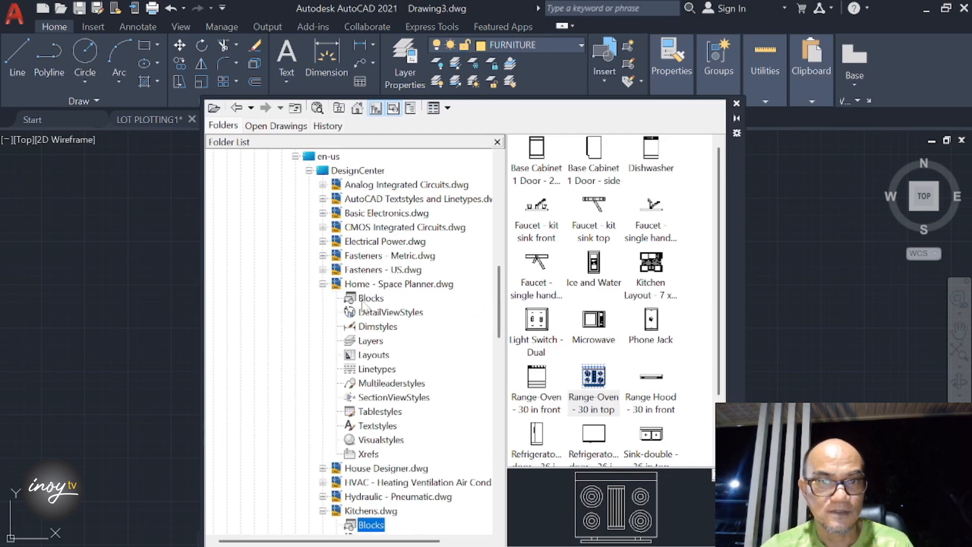
{"action": "left_click", "coordinate": [371, 298]}
{"action": "double_click", "coordinate": [535, 269]}
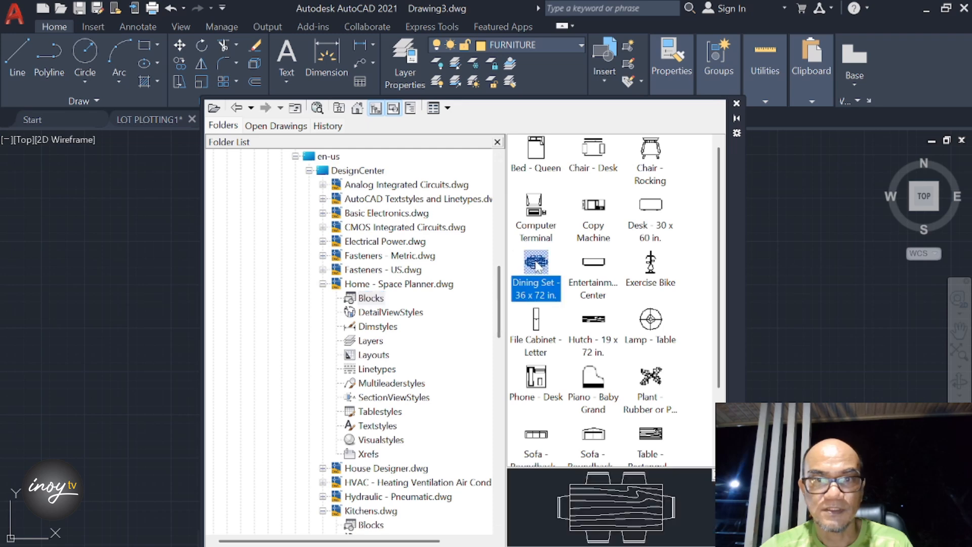
{"action": "left_click", "coordinate": [600, 396]}
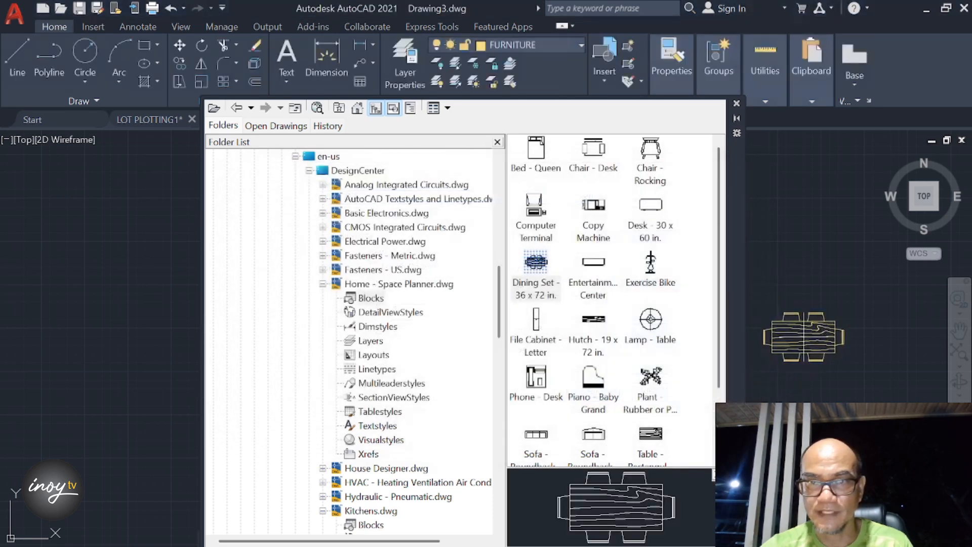
{"action": "left_click", "coordinate": [736, 105]}
- Try rotating the dining set 90 degrees clockwise about a point near its centre, and undo the rotation
{"action": "left_click", "coordinate": [202, 46]}
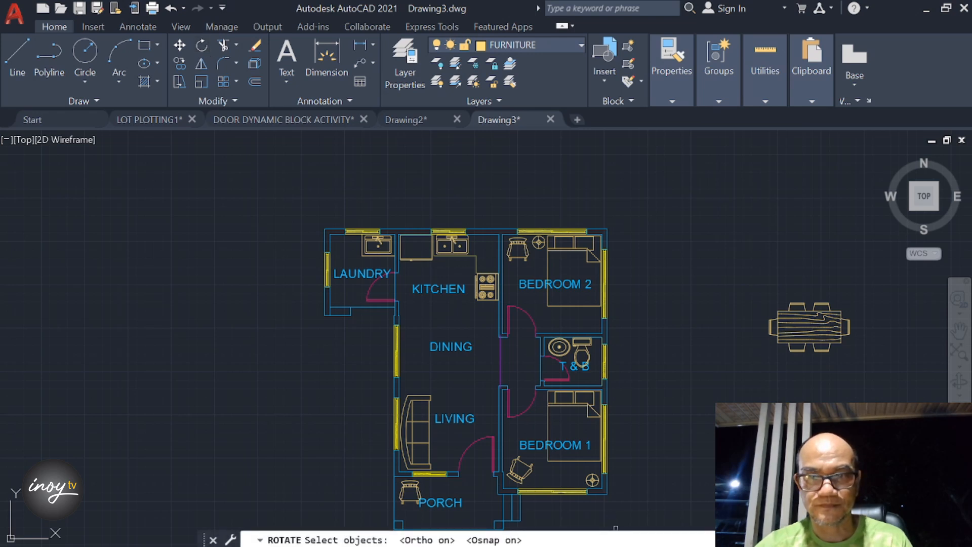
{"action": "left_click", "coordinate": [864, 377]}
{"action": "left_click", "coordinate": [784, 276]}
{"action": "key", "text": "Return"}
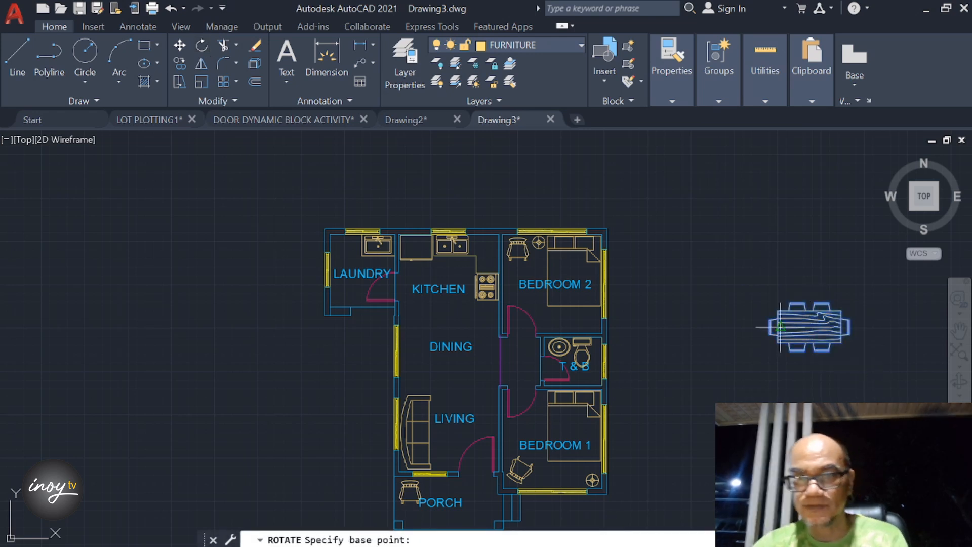
{"action": "left_click", "coordinate": [803, 327]}
{"action": "left_click", "coordinate": [801, 356]}
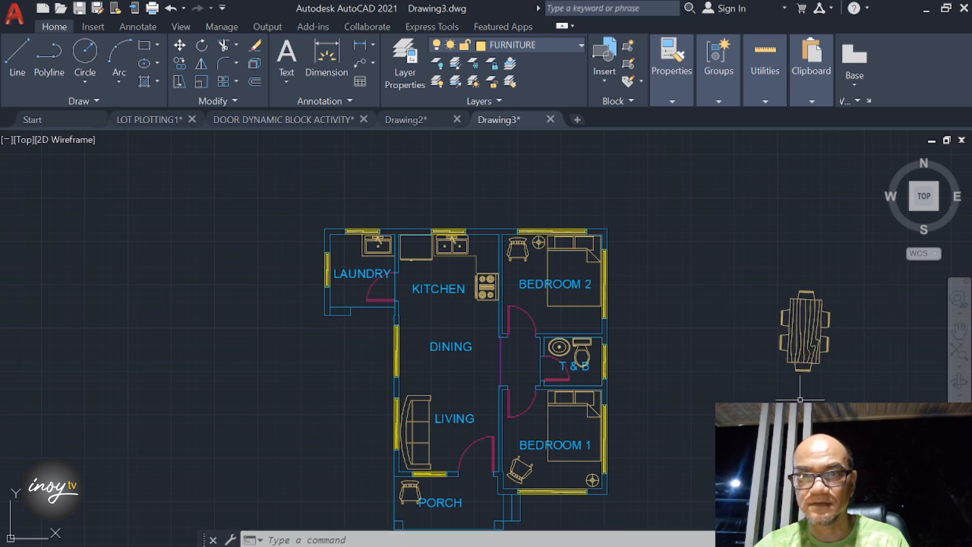
{"action": "key", "text": "ctrl+z"}
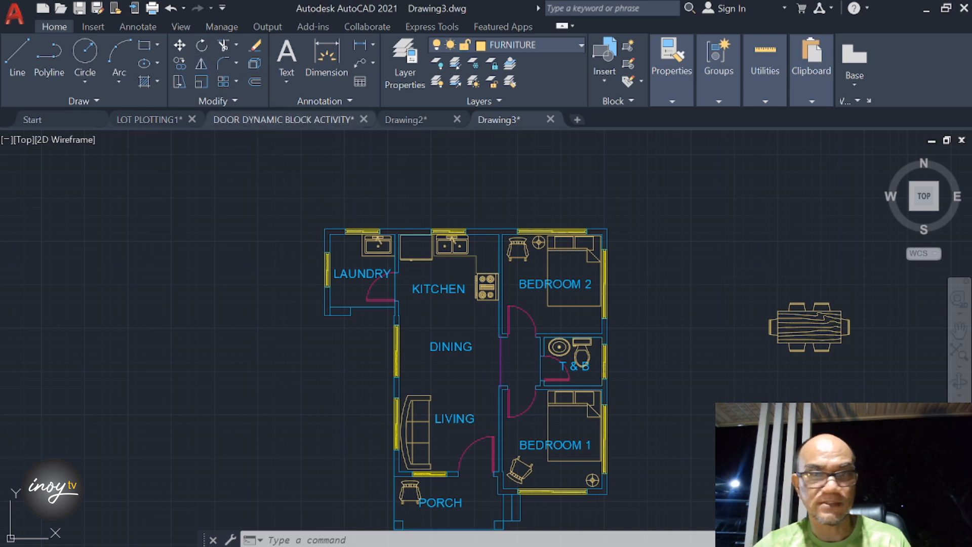
- Rotate the dining set outside the plan 90 degrees clockwise about the middle of the table so it stands lengthwise vertical
{"action": "left_click", "coordinate": [203, 46]}
{"action": "left_click", "coordinate": [810, 329]}
{"action": "key", "text": "Return"}
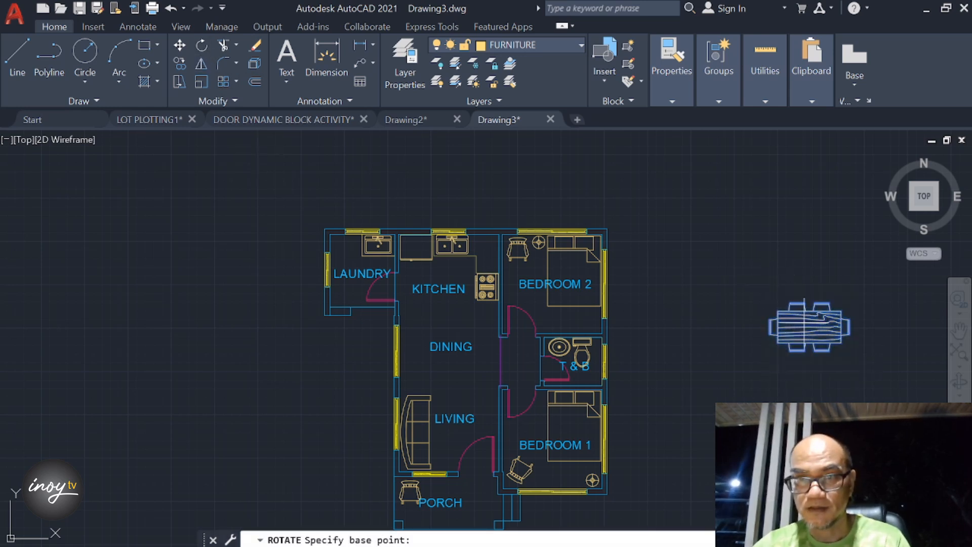
{"action": "left_click", "coordinate": [804, 328]}
{"action": "left_click", "coordinate": [778, 412]}
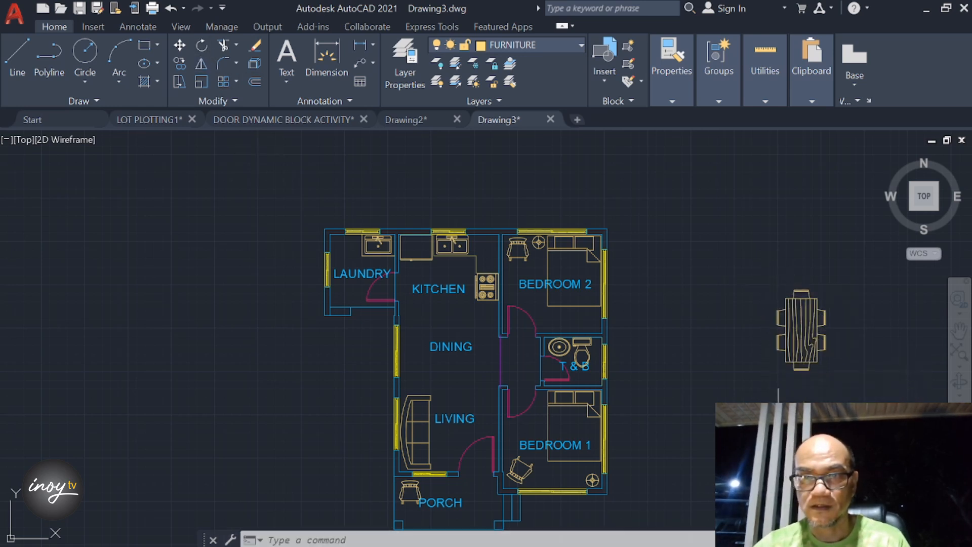
- Move the rotated dining set freely, with Ortho off, into the dining area over the DINING label
{"action": "left_click", "coordinate": [201, 45]}
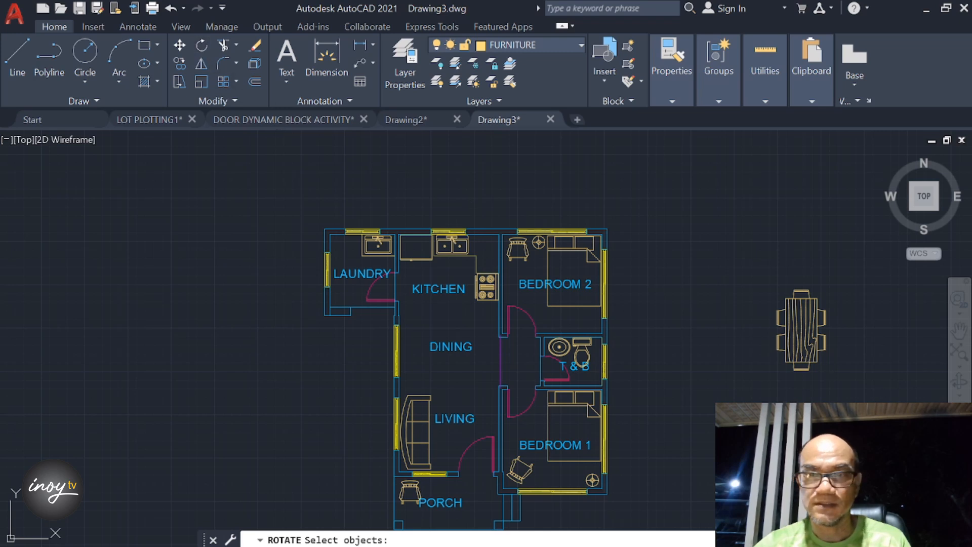
{"action": "left_click", "coordinate": [180, 45]}
{"action": "left_click", "coordinate": [781, 310]}
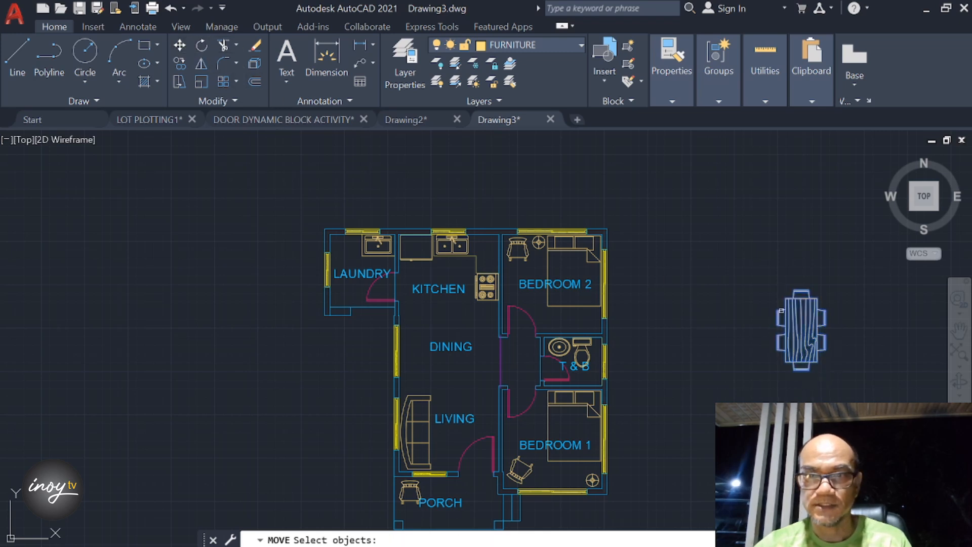
{"action": "key", "text": "Return"}
{"action": "left_click", "coordinate": [790, 319]}
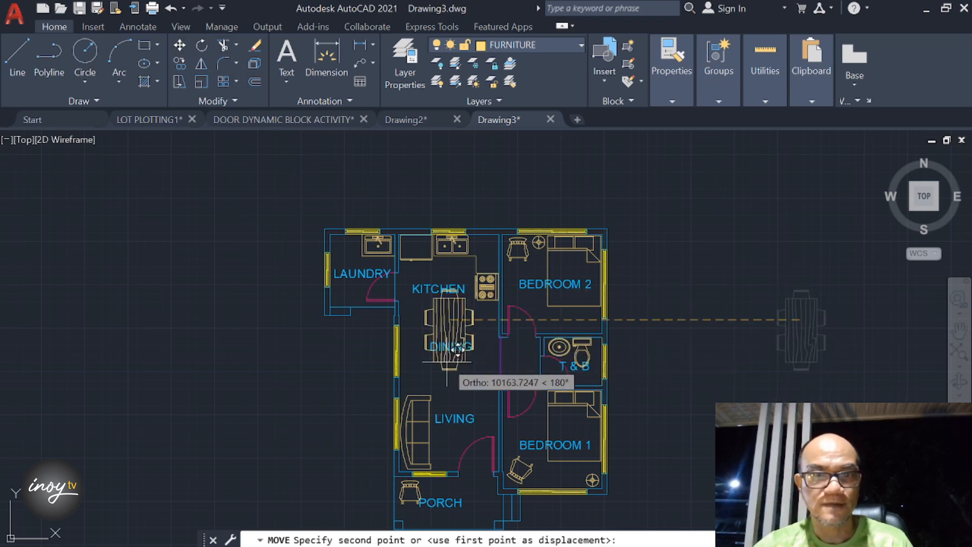
{"action": "scroll", "coordinate": [447, 360], "scroll_direction": "up", "scroll_amount": 2}
{"action": "key", "text": "F8"}
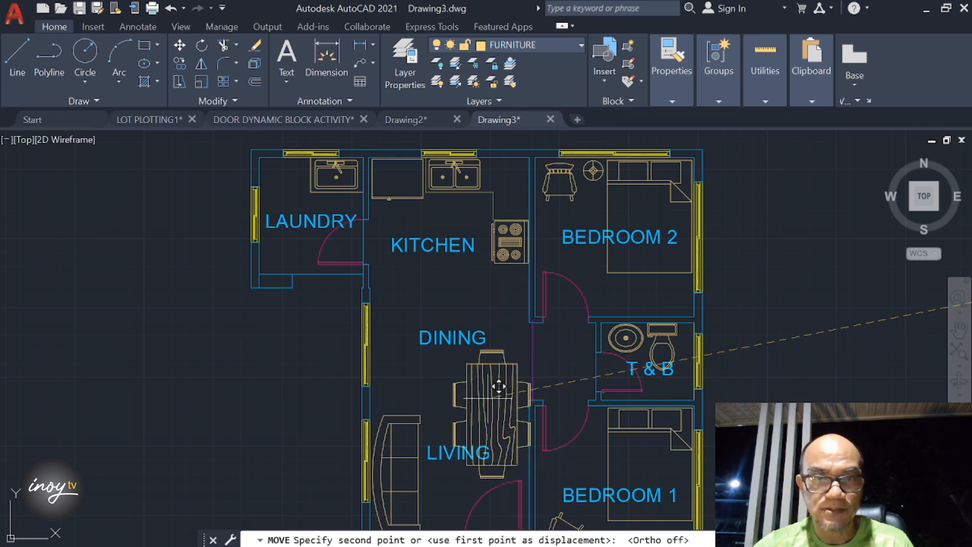
{"action": "left_click", "coordinate": [453, 302]}
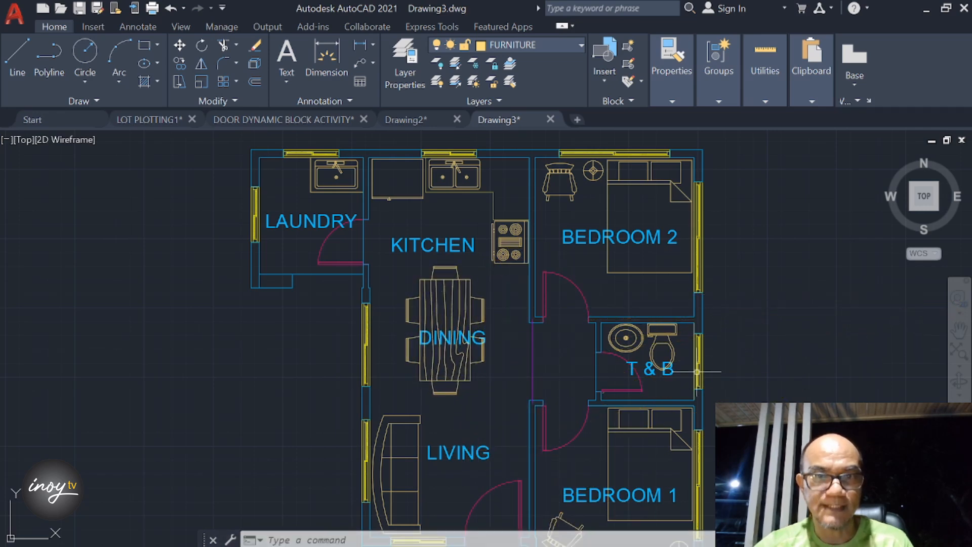
{"action": "scroll", "coordinate": [776, 367], "scroll_direction": "down", "scroll_amount": 3}
{"action": "middle_click_drag", "start_coordinate": [777, 364], "coordinate": [690, 383]}
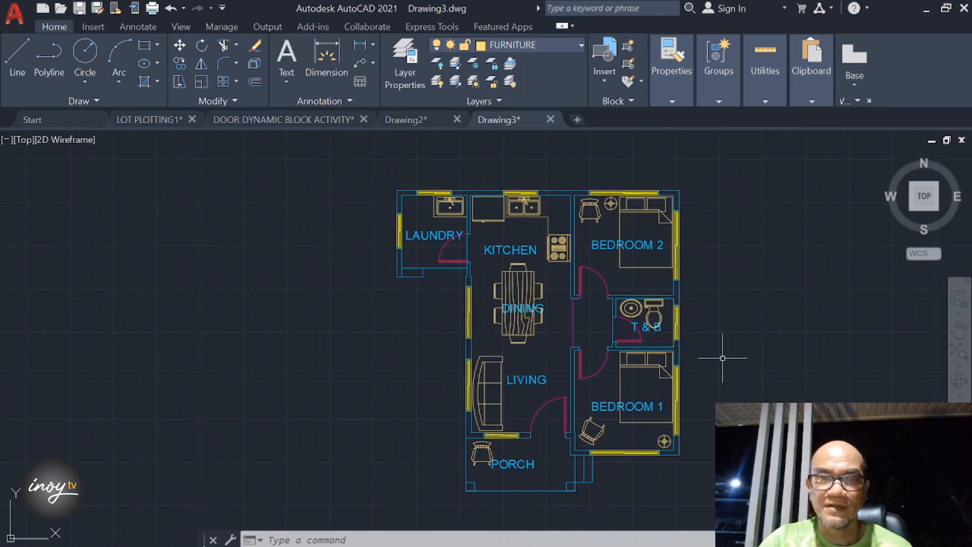